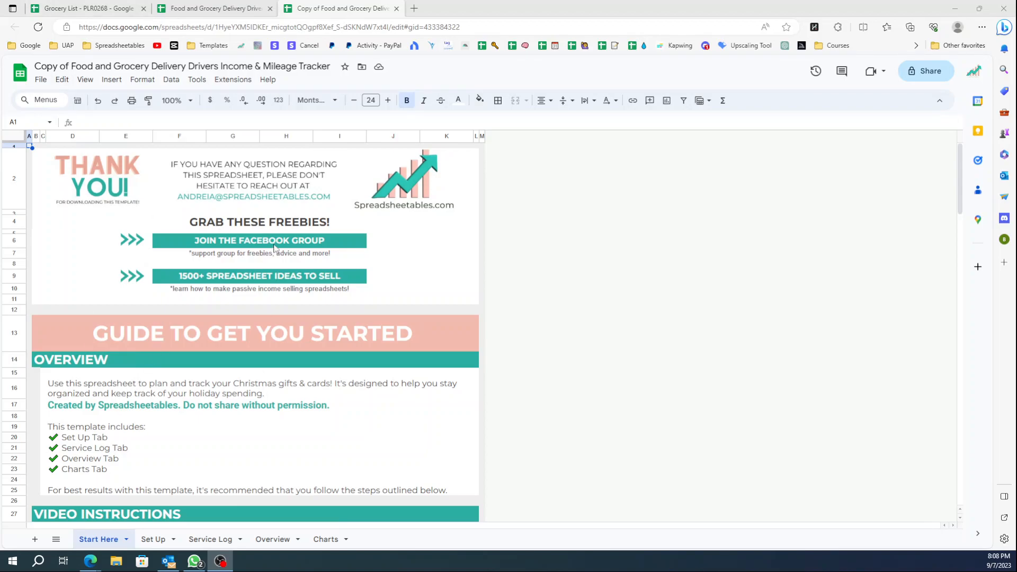
# - Read through the Start Here guide, from the overview and written instructions to the protected cells and feedback sections
pyautogui.moveTo(267, 245)
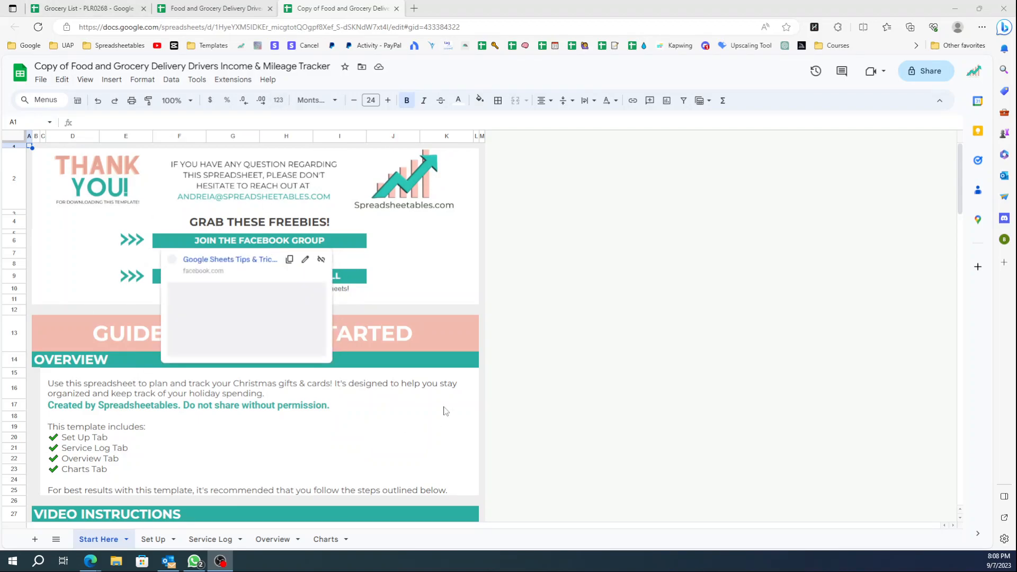
pyautogui.click(77, 275)
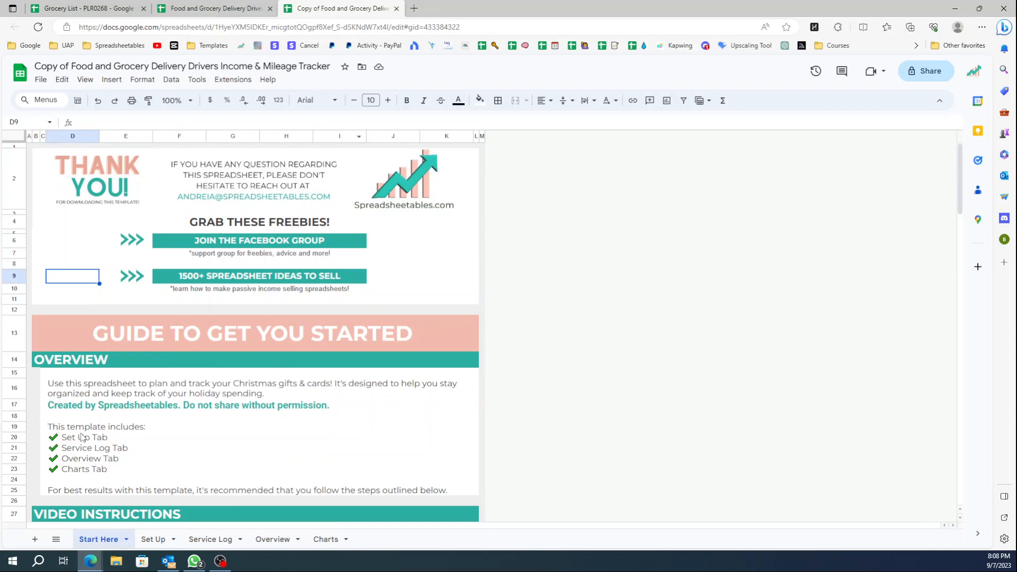
pyautogui.scroll(-3, 81, 410)
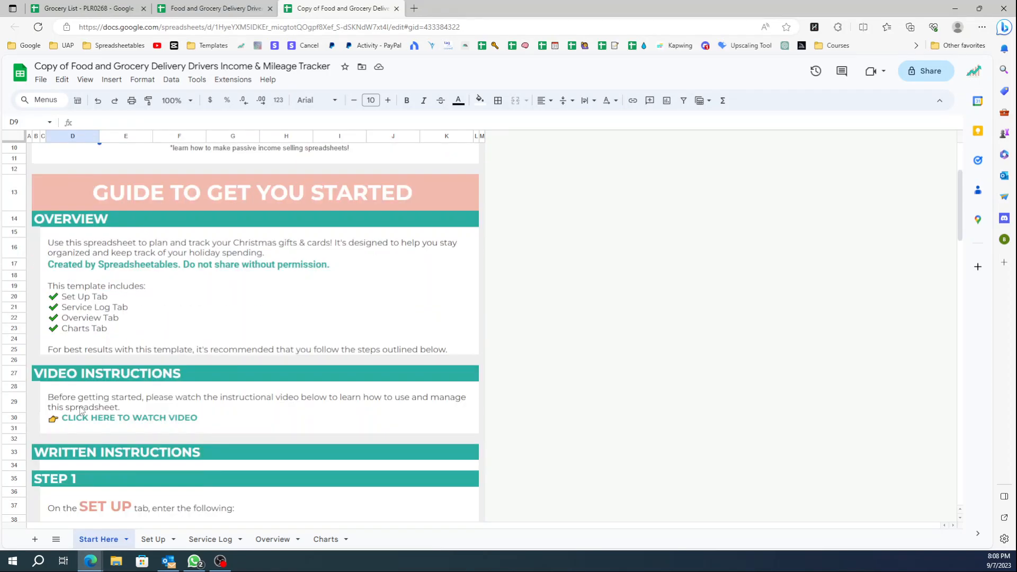
pyautogui.scroll(-5, 81, 410)
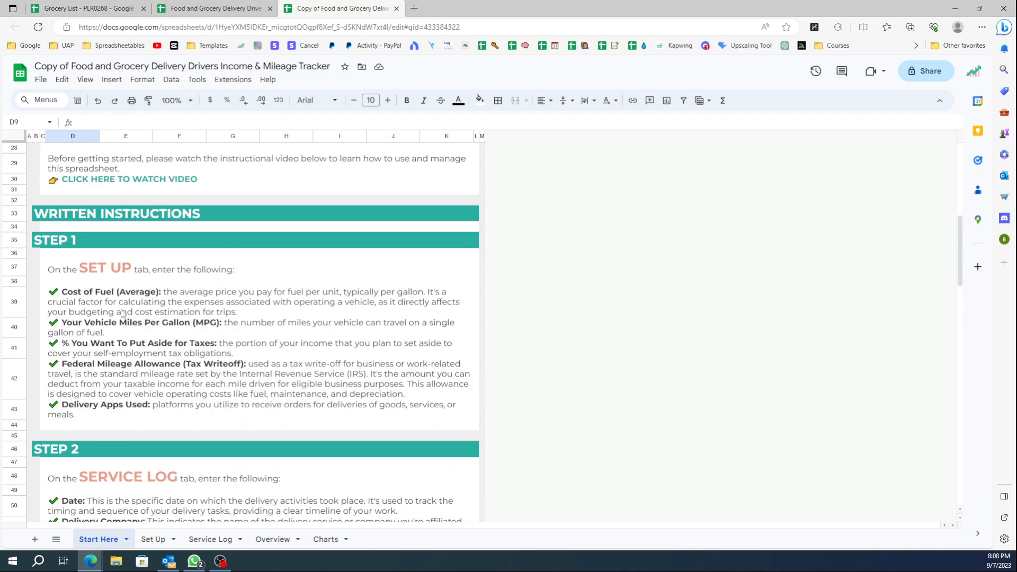
pyautogui.moveTo(74, 295); pyautogui.dragTo(82, 412)
pyautogui.click(202, 310)
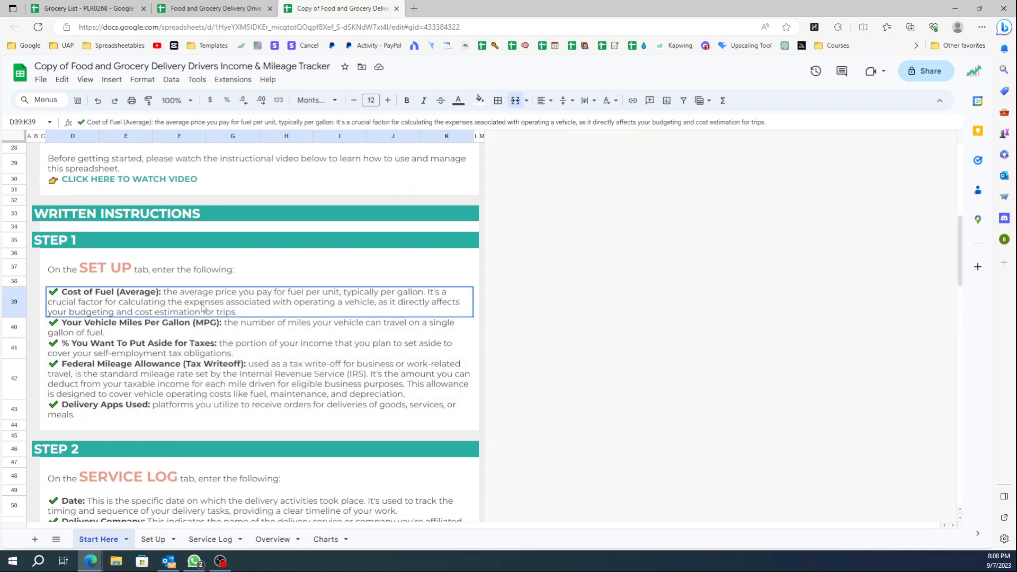
pyautogui.click(205, 325)
pyautogui.click(184, 355)
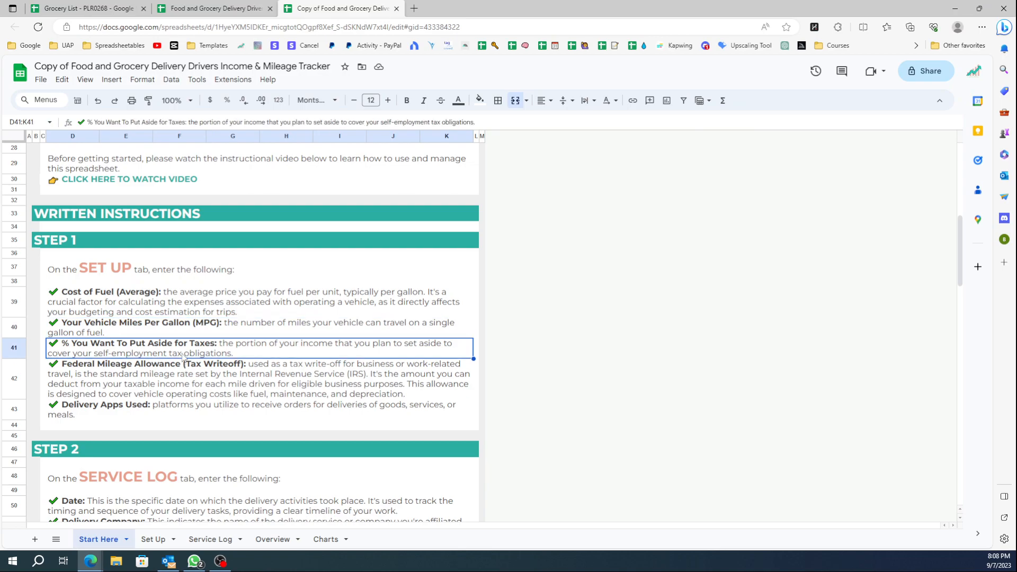
pyautogui.scroll(-8, 182, 356)
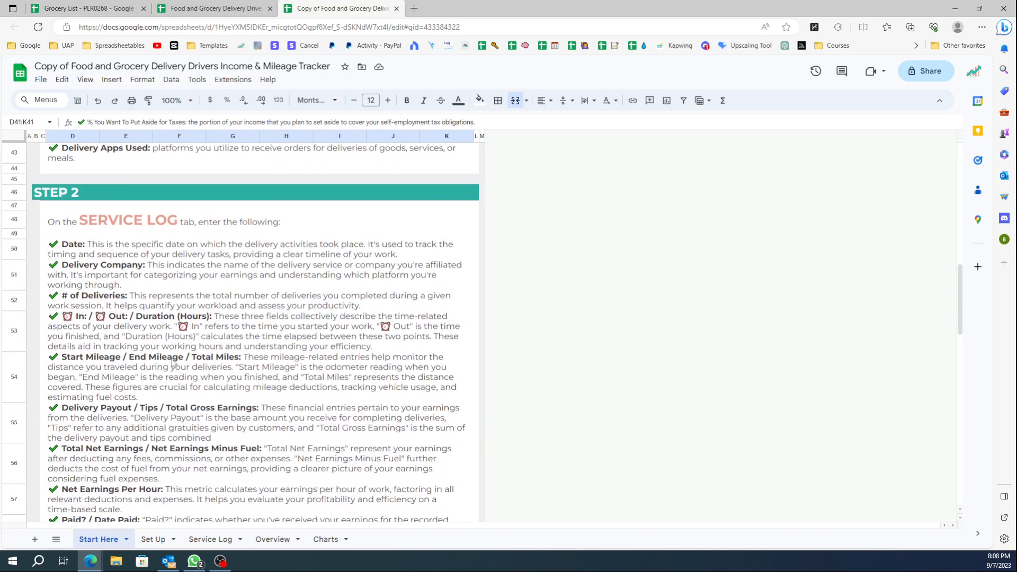
pyautogui.scroll(-14, 170, 358)
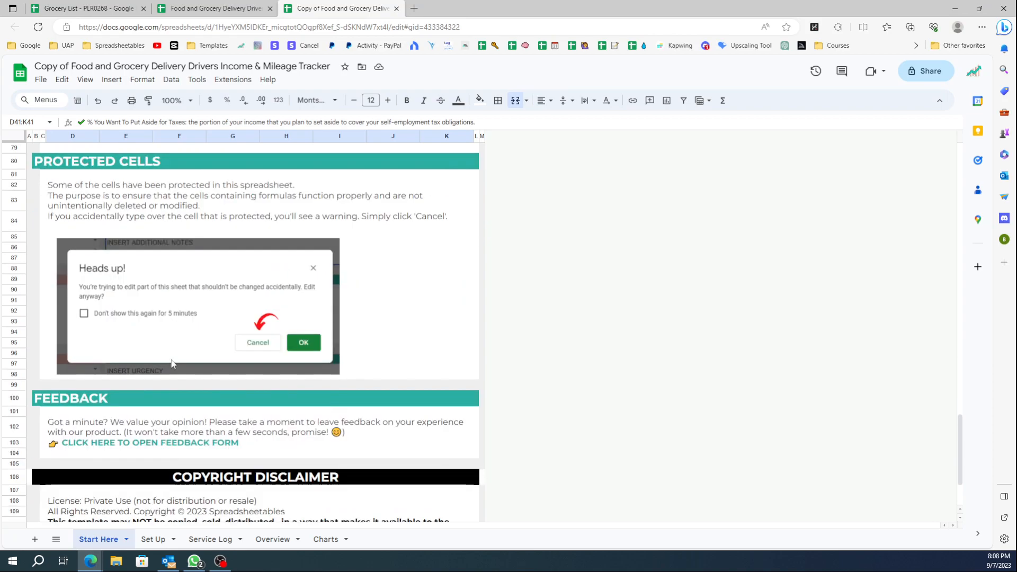
pyautogui.scroll(20, 126, 394)
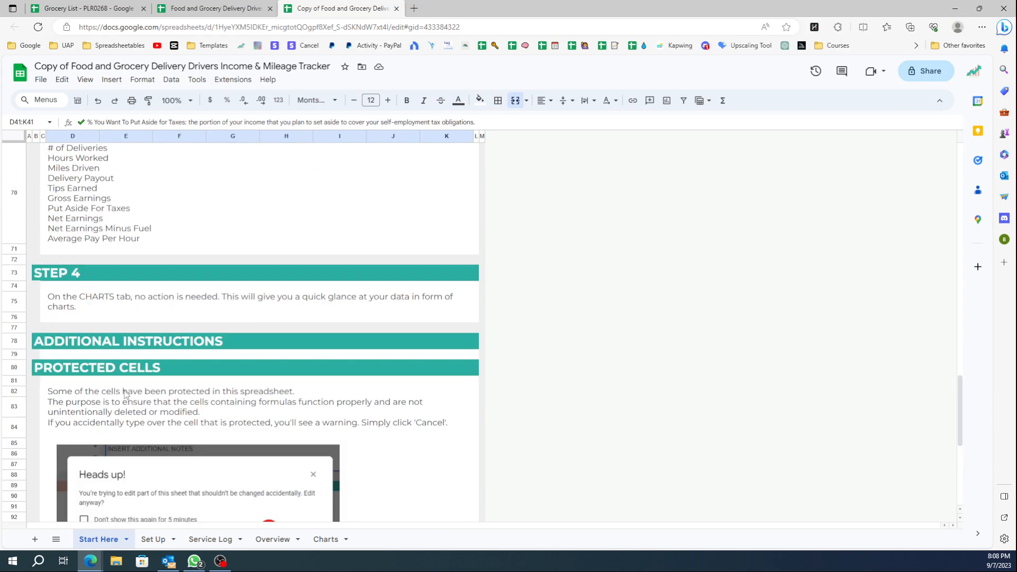
pyautogui.scroll(8, 126, 395)
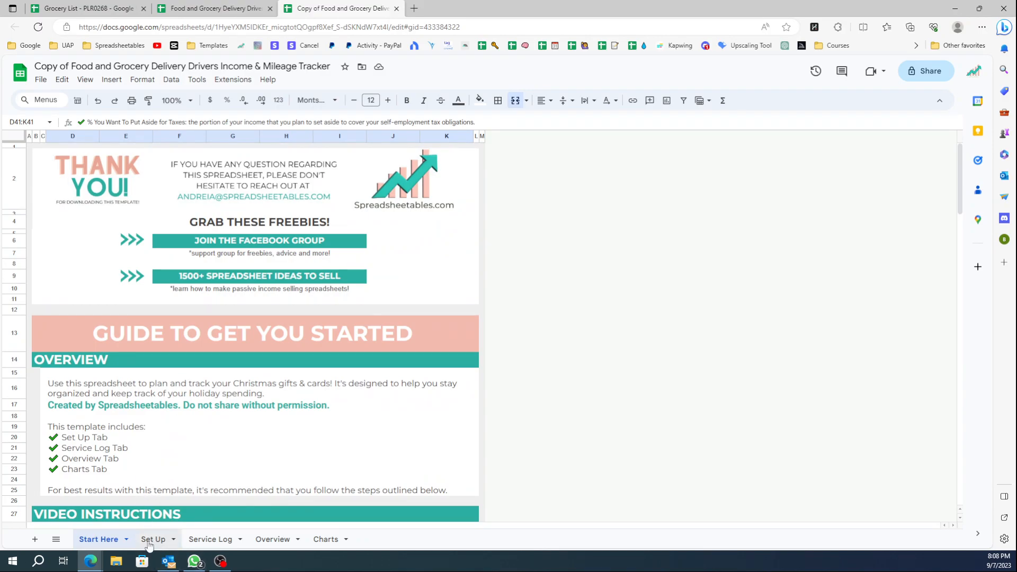
# - On the Set Up sheet, set the percentage to put aside for taxes to 30%
pyautogui.click(158, 540)
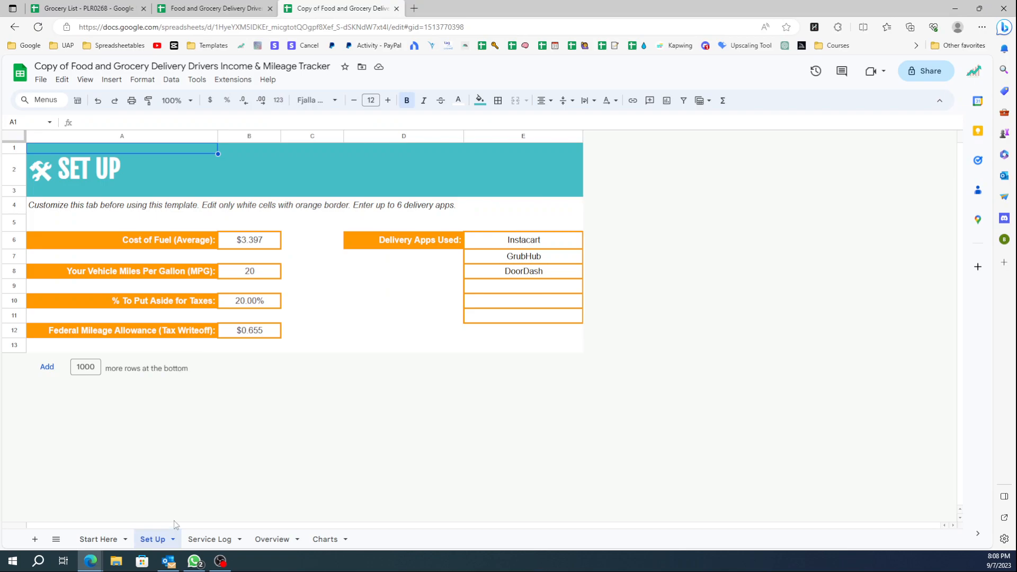
pyautogui.click(255, 244)
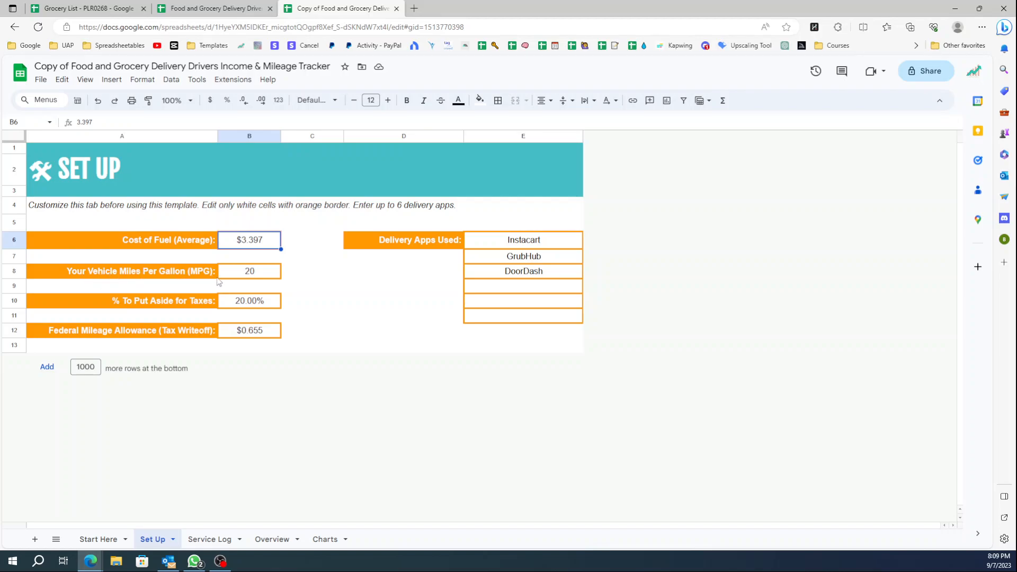
pyautogui.click(279, 274)
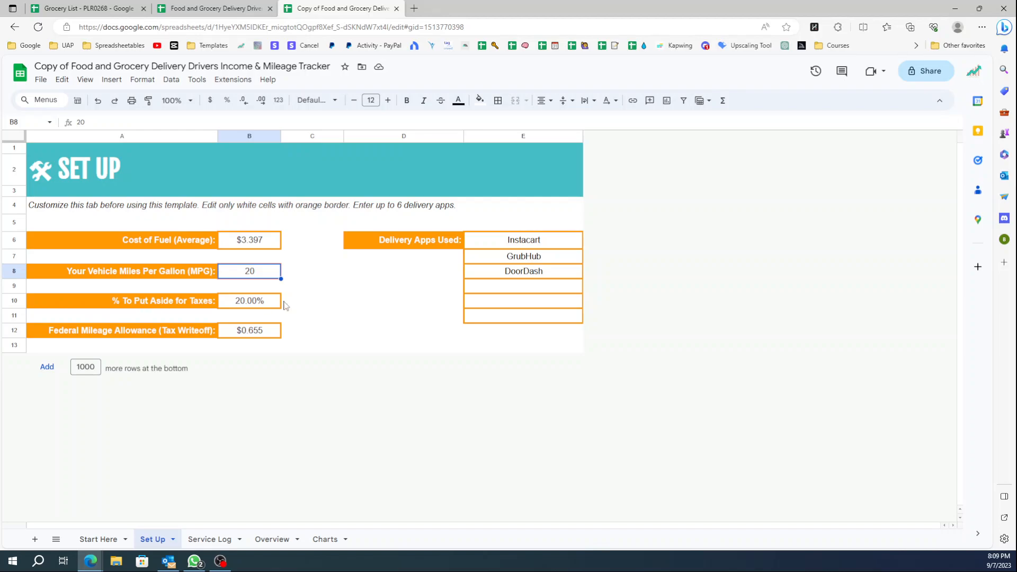
pyautogui.click(252, 306)
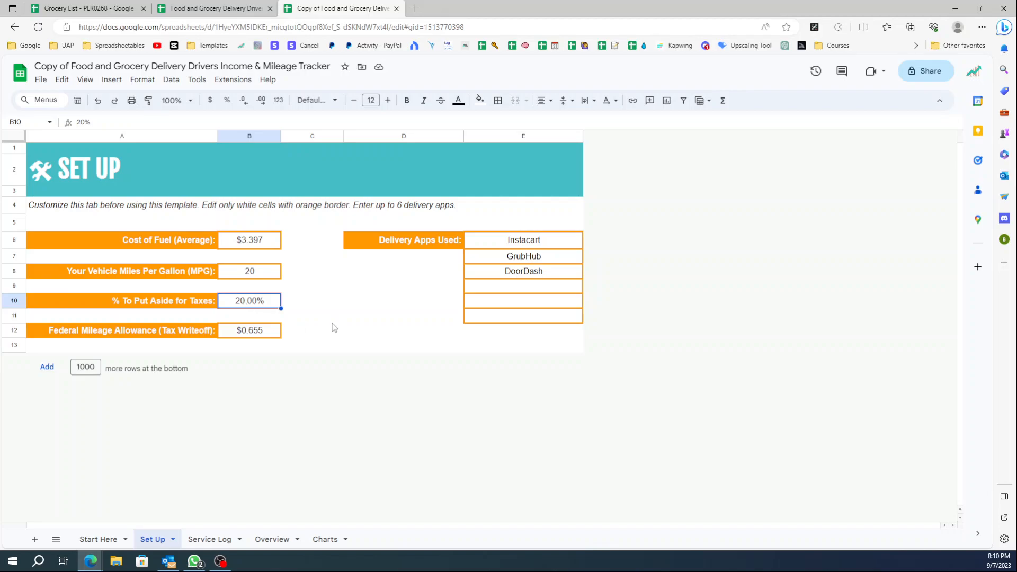
pyautogui.click(310, 307)
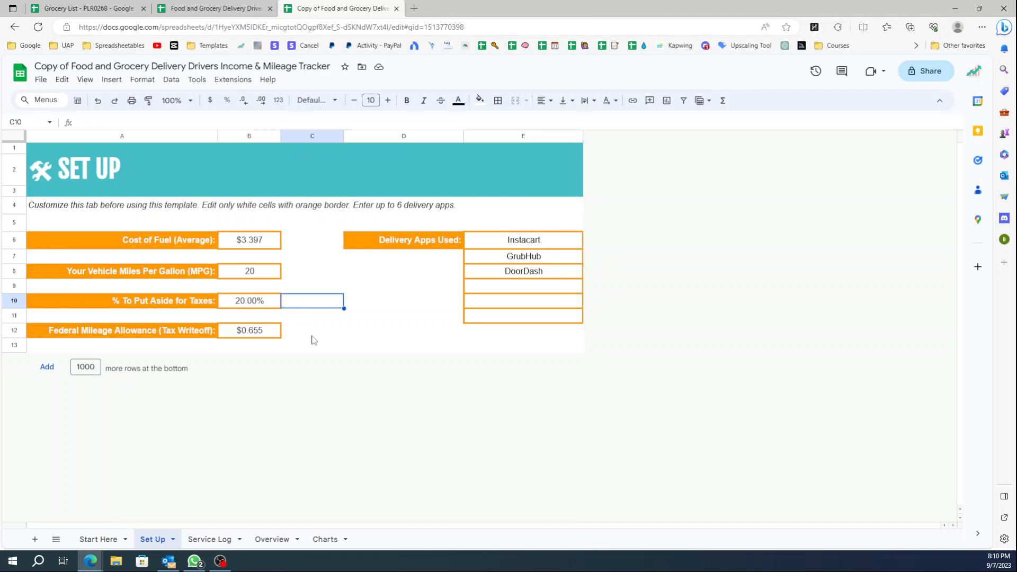
pyautogui.click(248, 301)
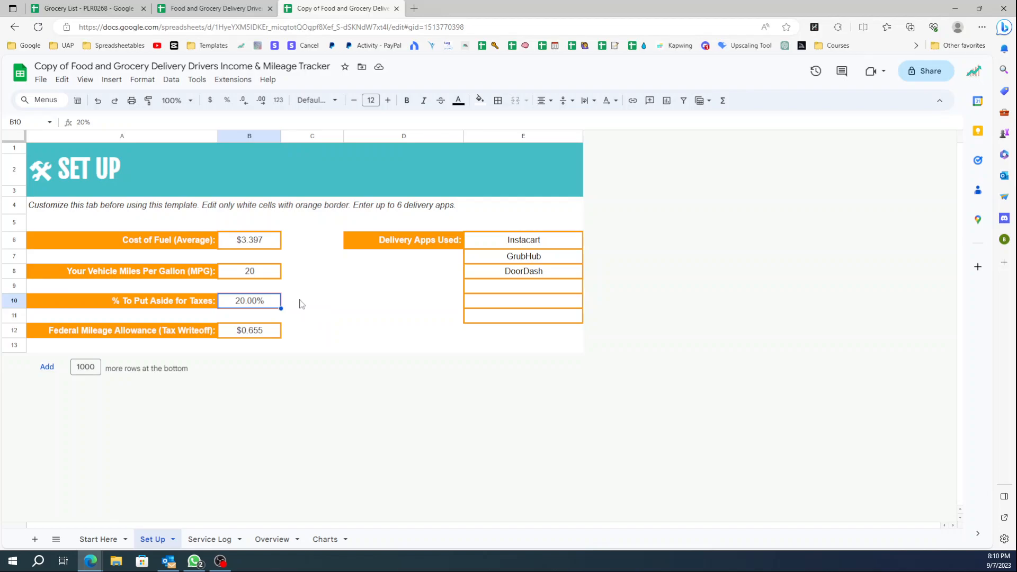
pyautogui.write('30')
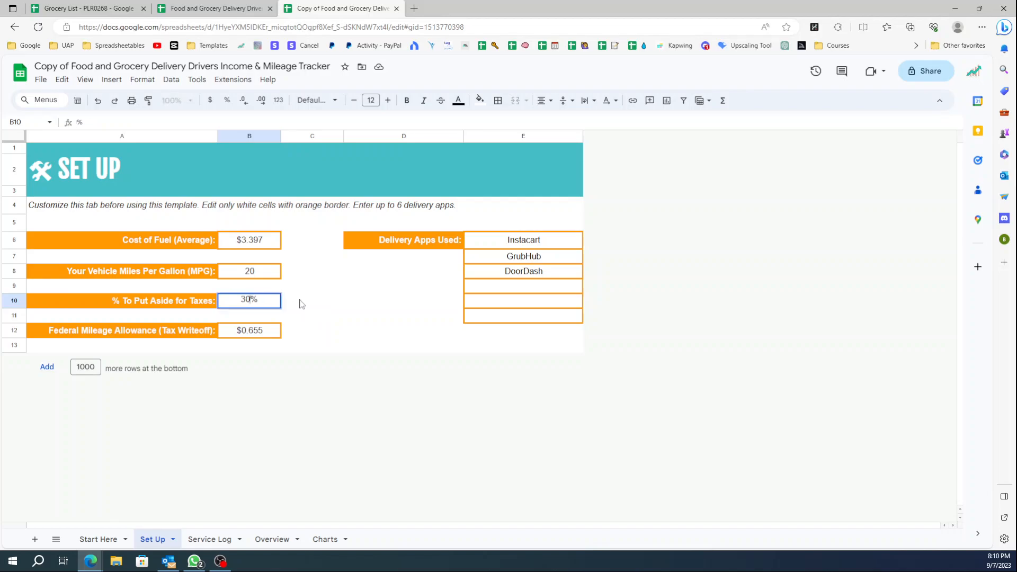
pyautogui.press('Return')
pyautogui.click(300, 303)
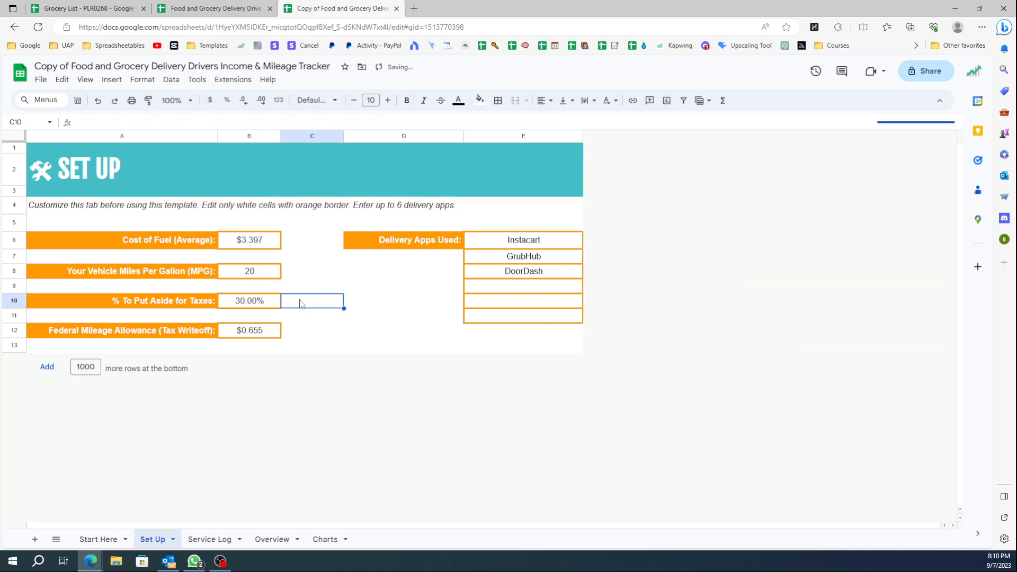
# - Review the federal mileage allowance and the six delivery app cells on the Set Up sheet
pyautogui.click(374, 294)
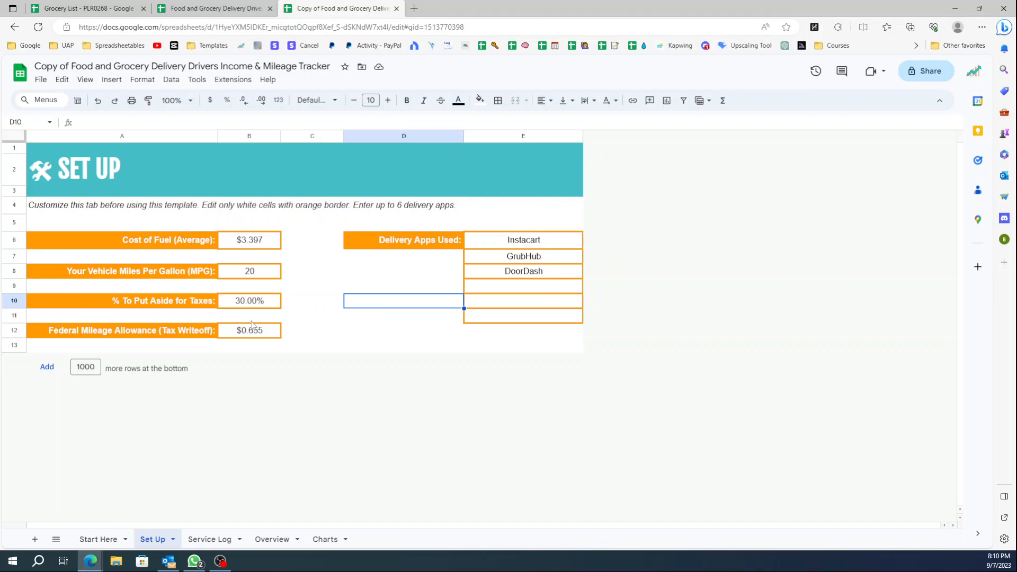
pyautogui.click(68, 335)
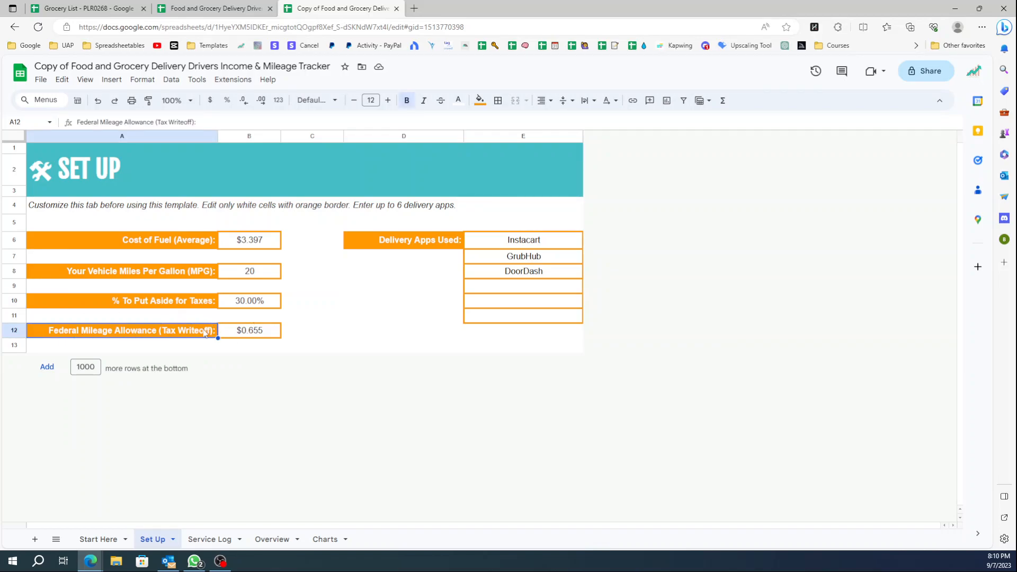
pyautogui.click(261, 337)
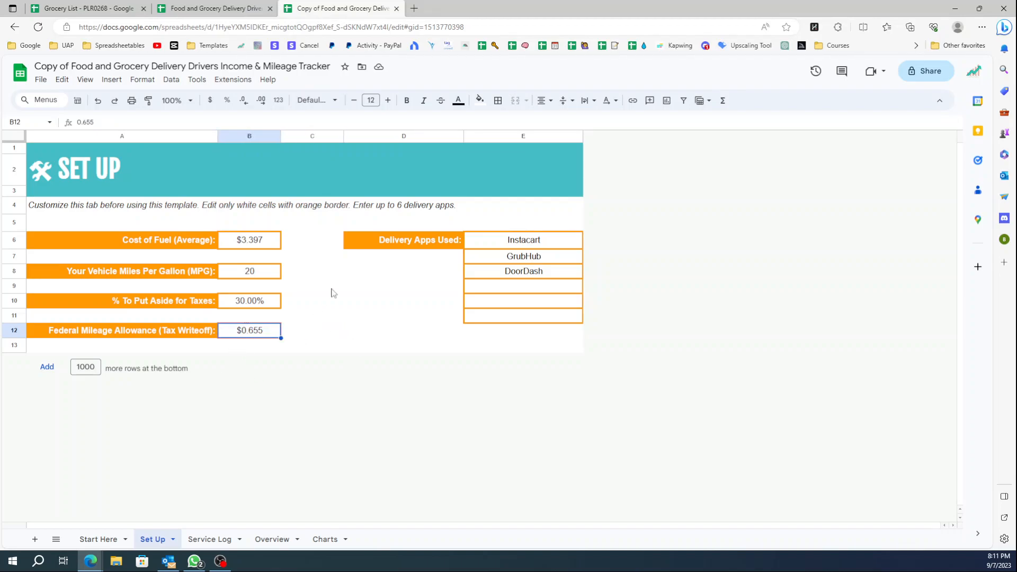
pyautogui.click(501, 243)
pyautogui.moveTo(501, 273); pyautogui.dragTo(500, 317)
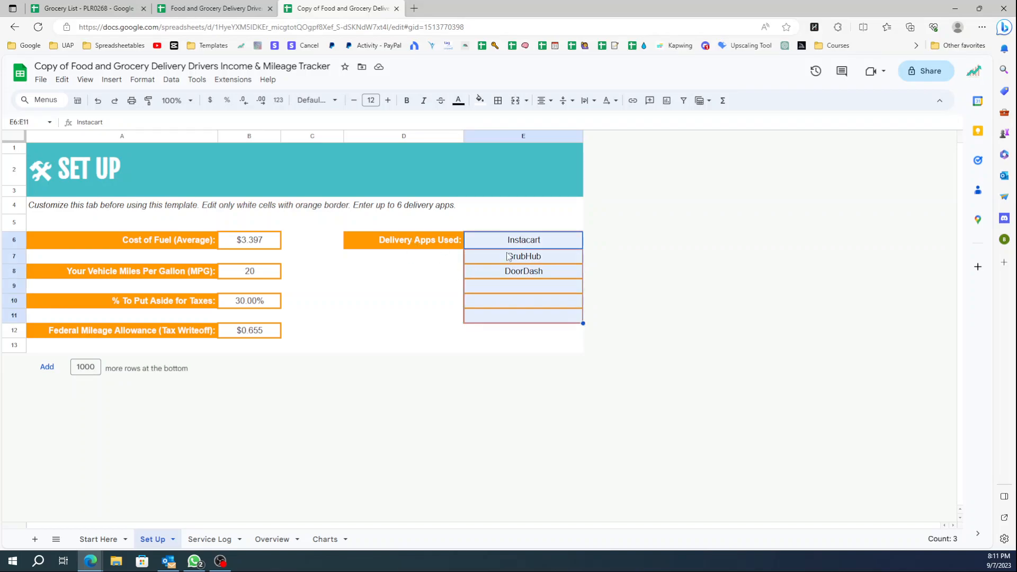
pyautogui.moveTo(515, 241); pyautogui.dragTo(511, 331)
pyautogui.click(510, 298)
pyautogui.click(512, 242)
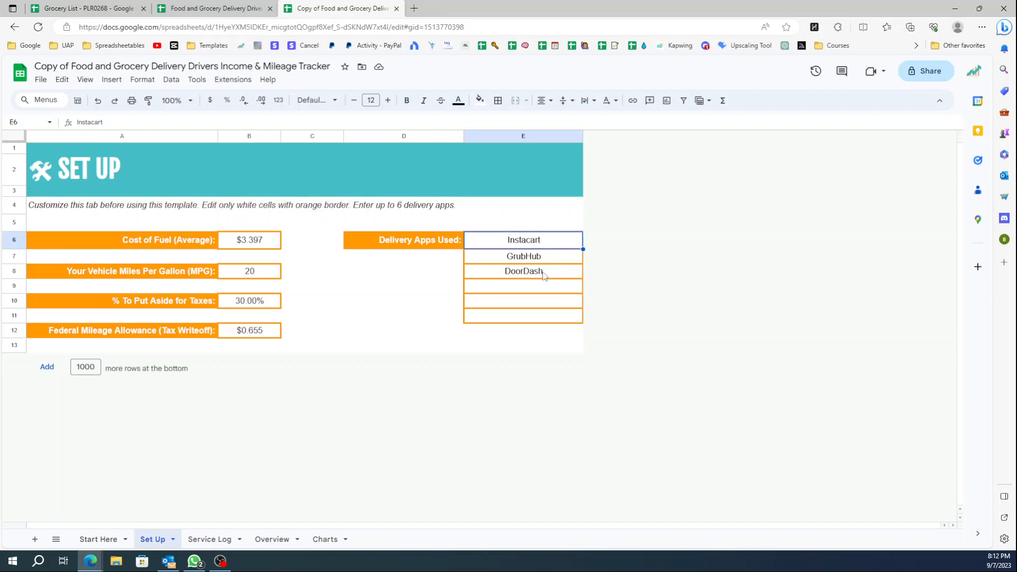
pyautogui.click(544, 291)
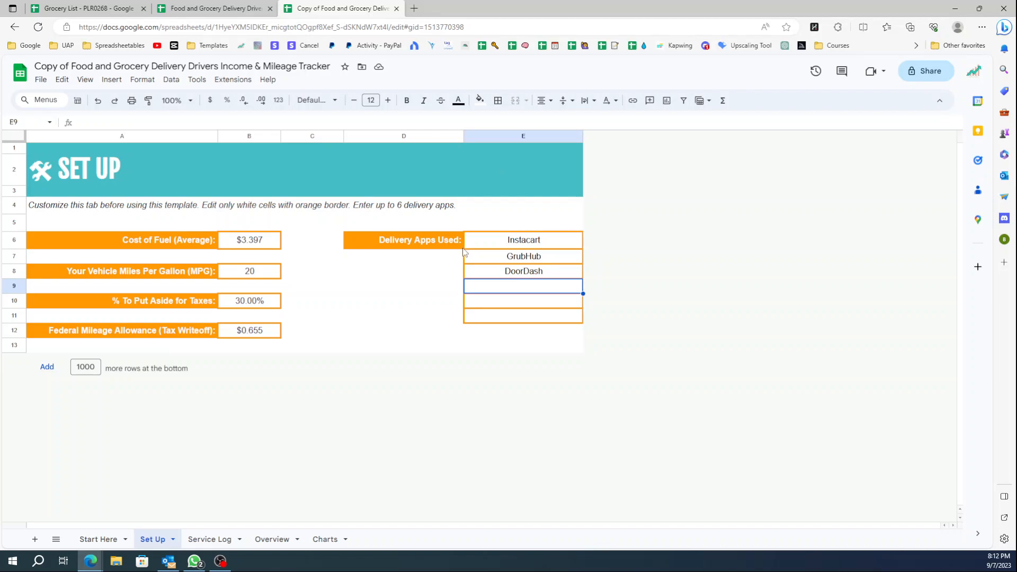
# - In the Service Log sheet, enter the dates 09/07/2023 and 09/05/2023 in the first two log rows
pyautogui.click(224, 543)
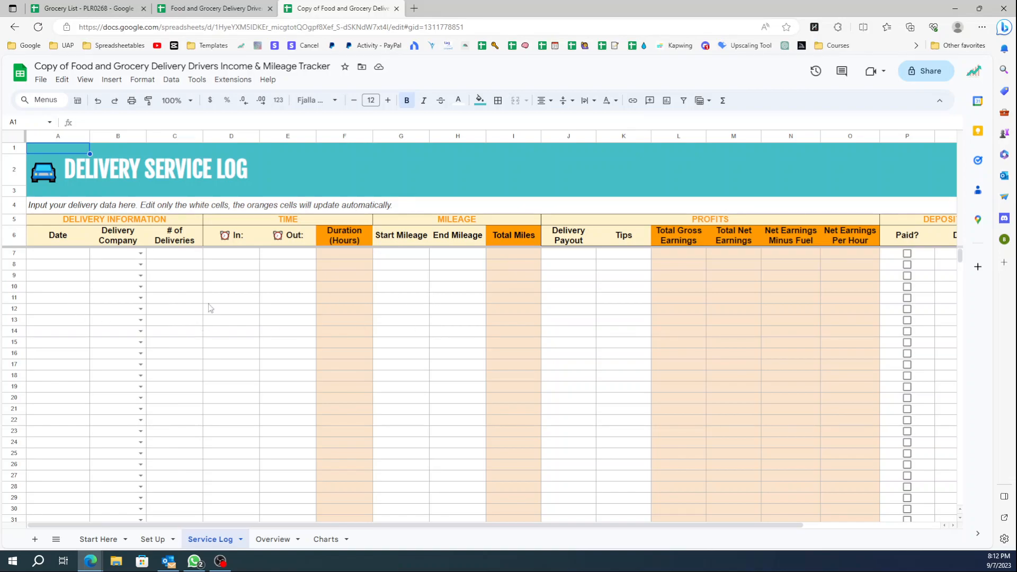
pyautogui.click(59, 254)
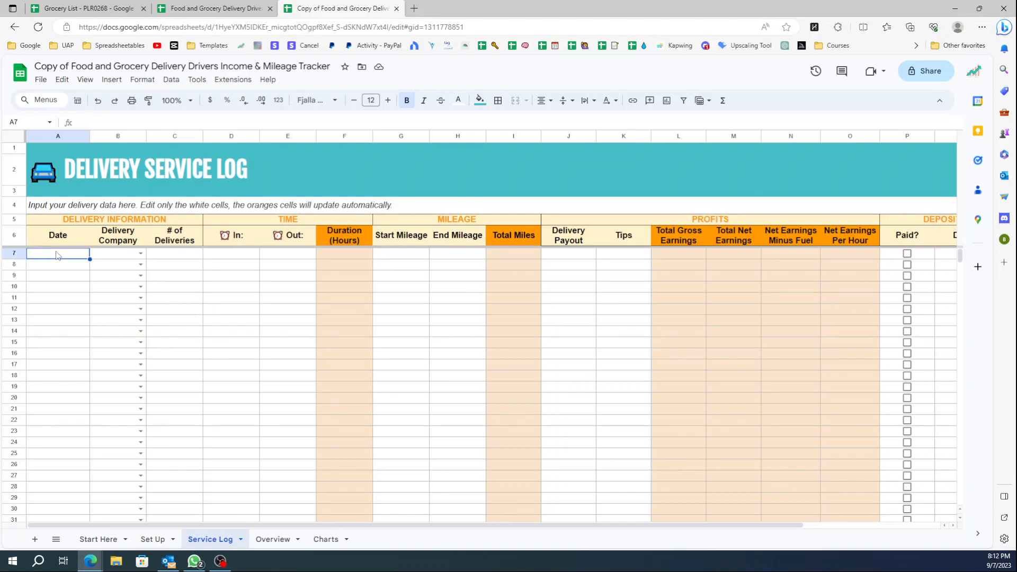
pyautogui.hotkey('ctrl', ';')
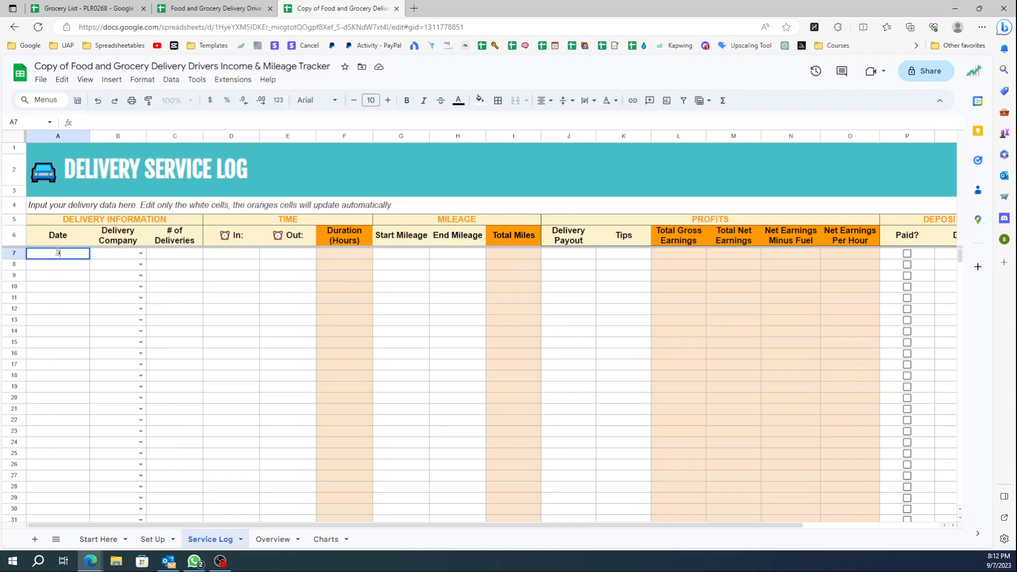
pyautogui.press('Return')
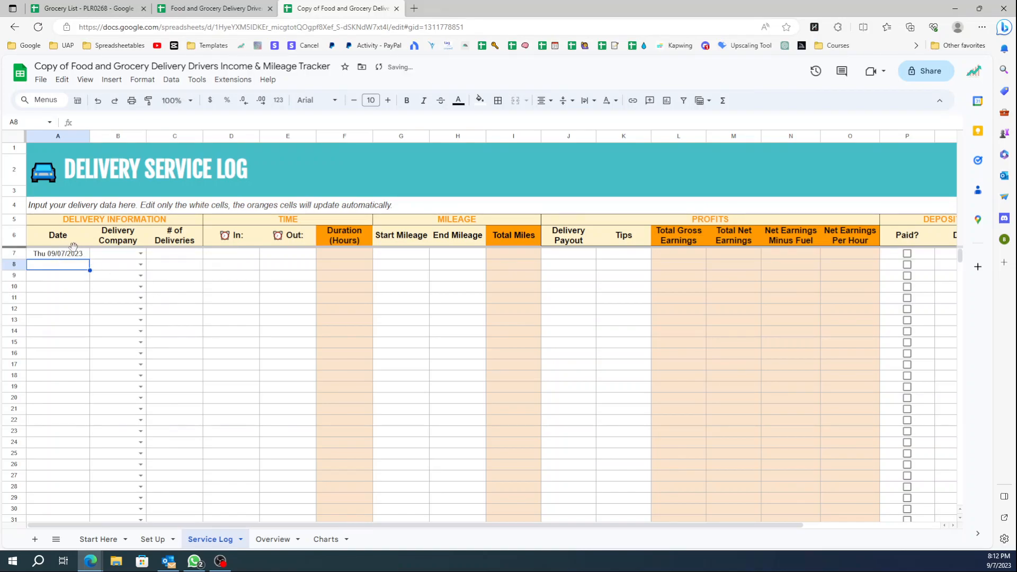
pyautogui.doubleClick(61, 265)
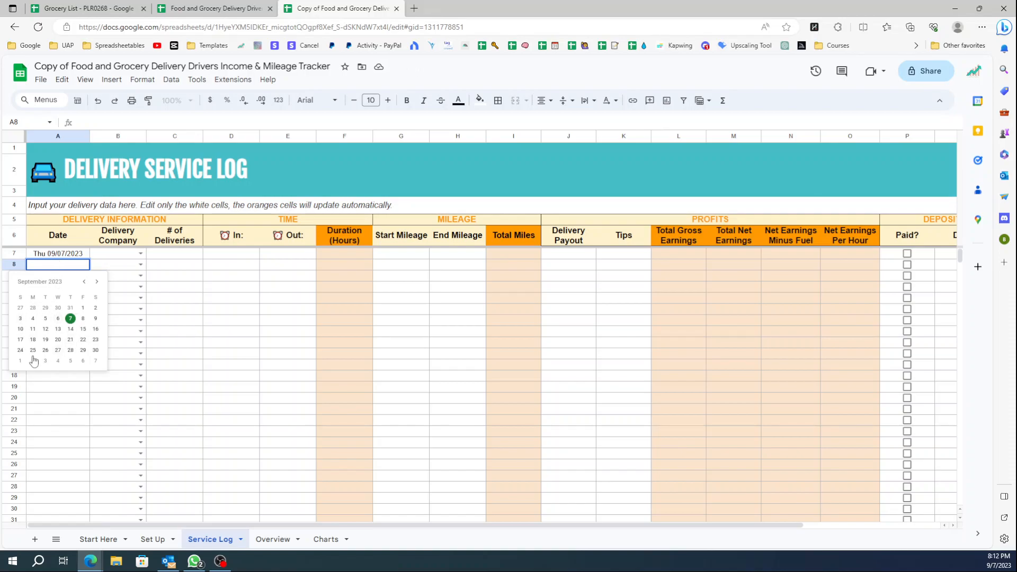
pyautogui.click(46, 318)
pyautogui.click(75, 254)
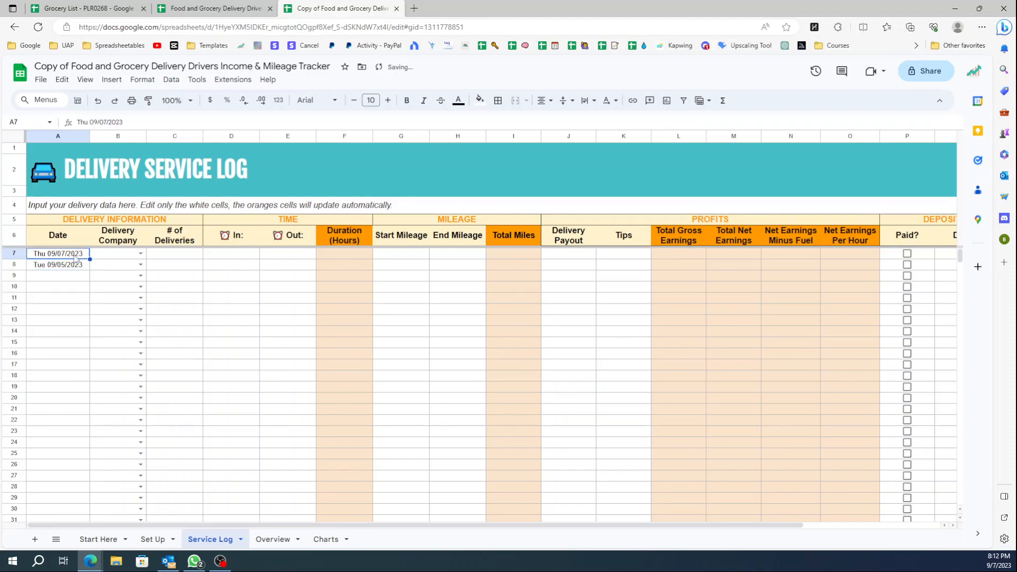
pyautogui.write('9/07')
pyautogui.press('Return')
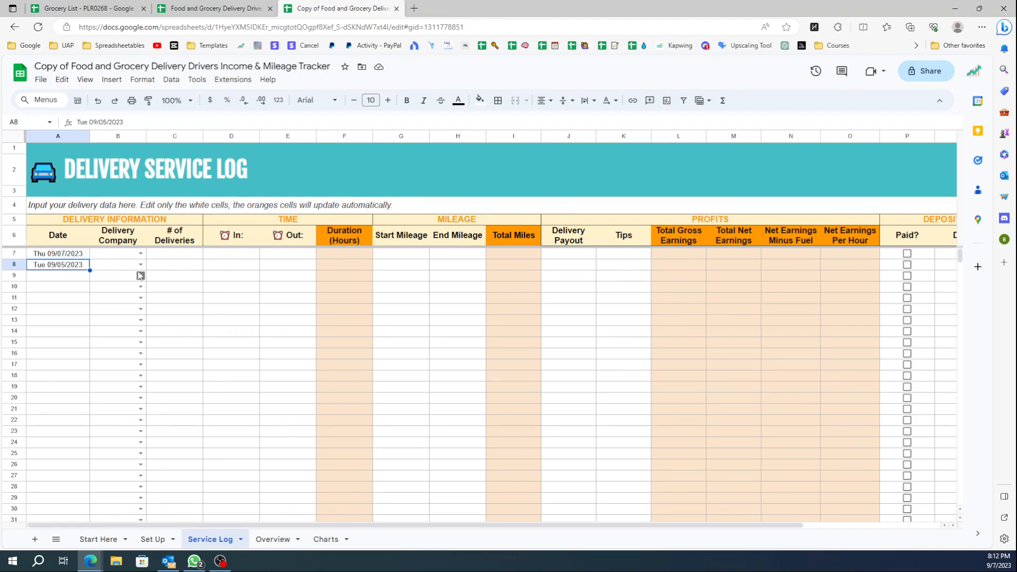
# - Choose Instacart as the delivery company for the 09/07/2023 row and GrubHub for the 09/05/2023 row
pyautogui.click(141, 254)
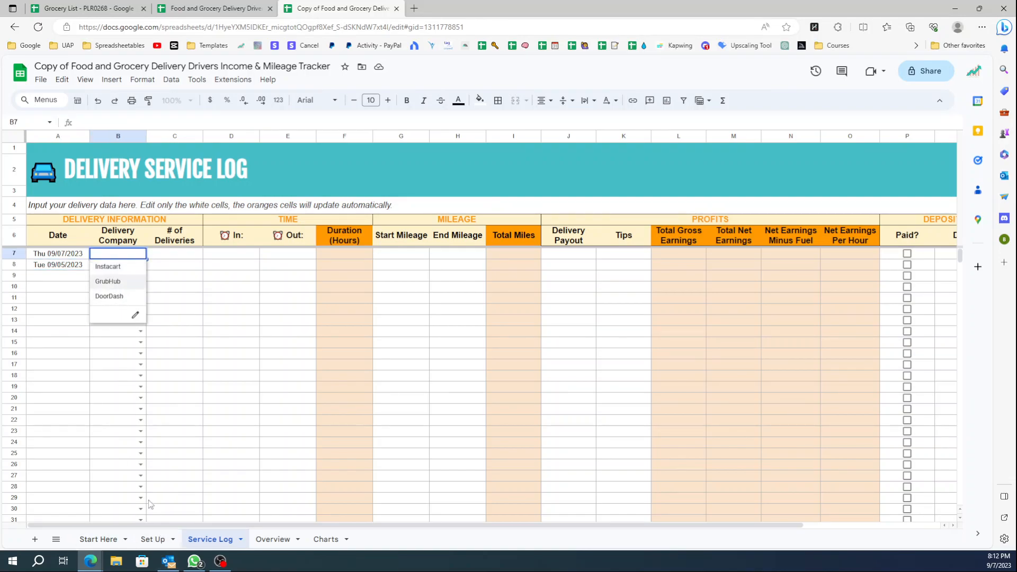
pyautogui.click(107, 266)
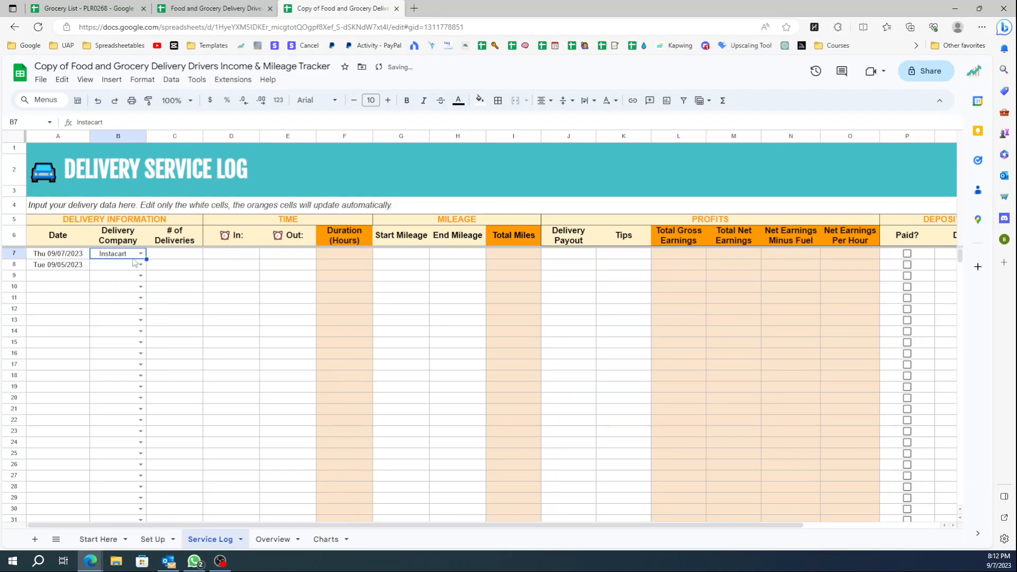
pyautogui.click(141, 265)
pyautogui.click(108, 292)
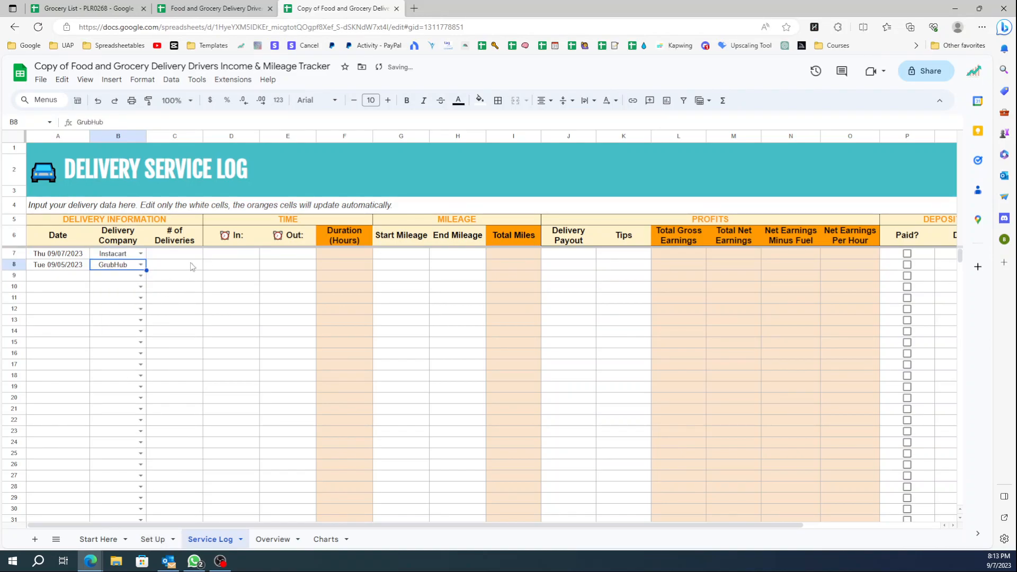
# - Enter 5 deliveries for the Instacart row and 4 deliveries for the GrubHub row in the service log
pyautogui.click(181, 257)
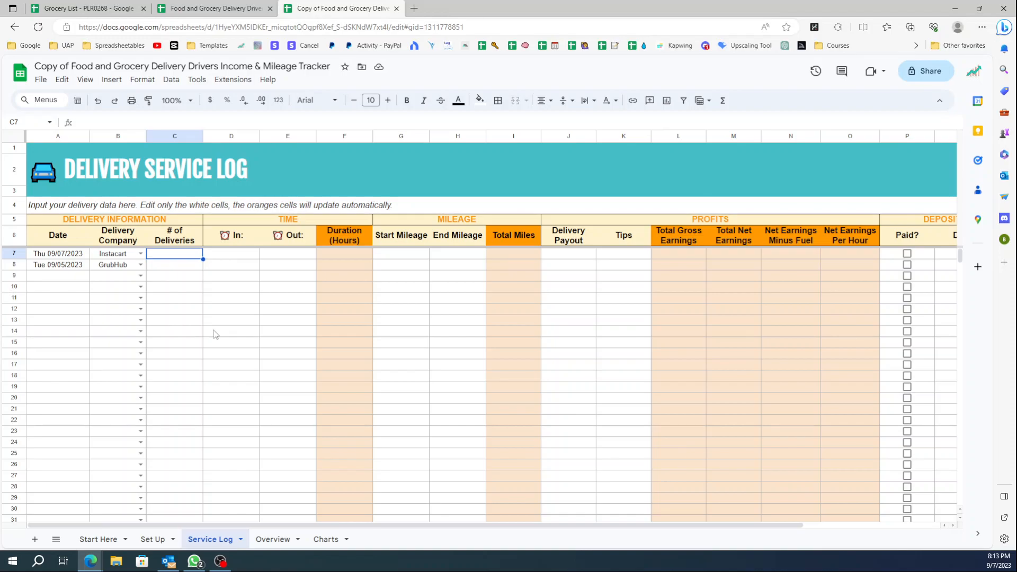
pyautogui.write('5')
pyautogui.press('Return')
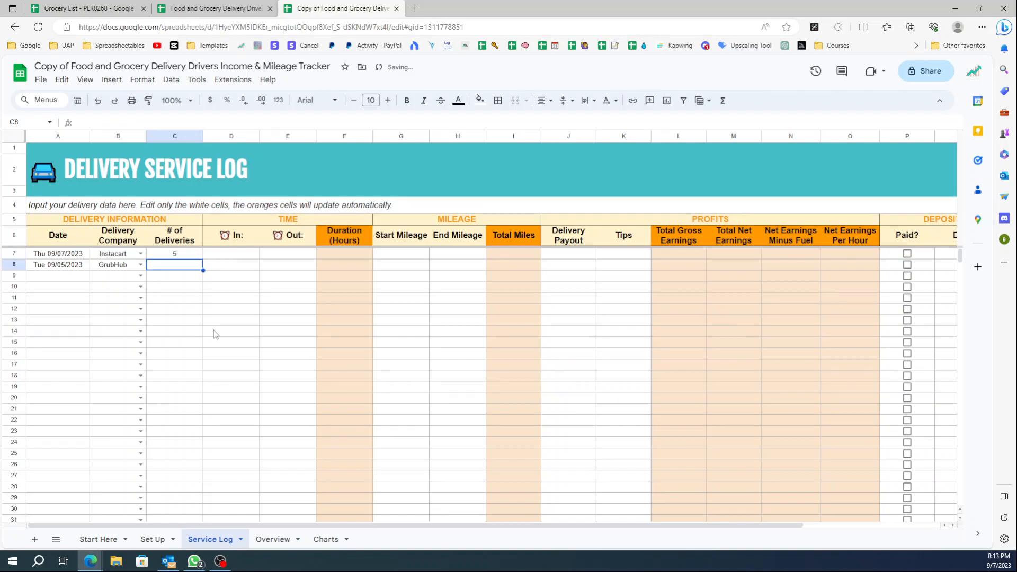
pyautogui.write('4')
pyautogui.press('Return')
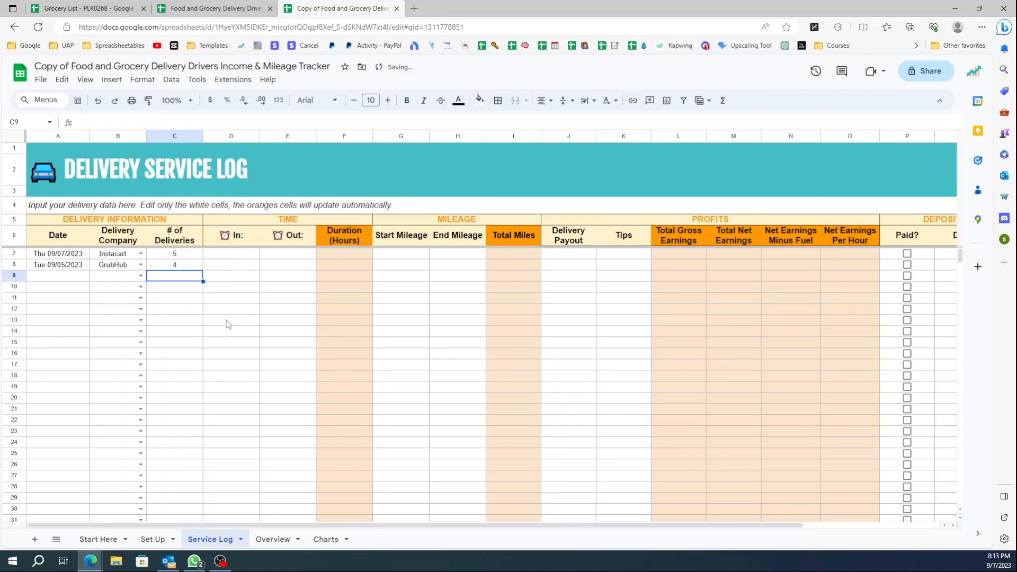
# - Enter a time in of 8:00 AM and a time out of 1:00 PM for the 09/07/2023 Instacart row
pyautogui.click(232, 255)
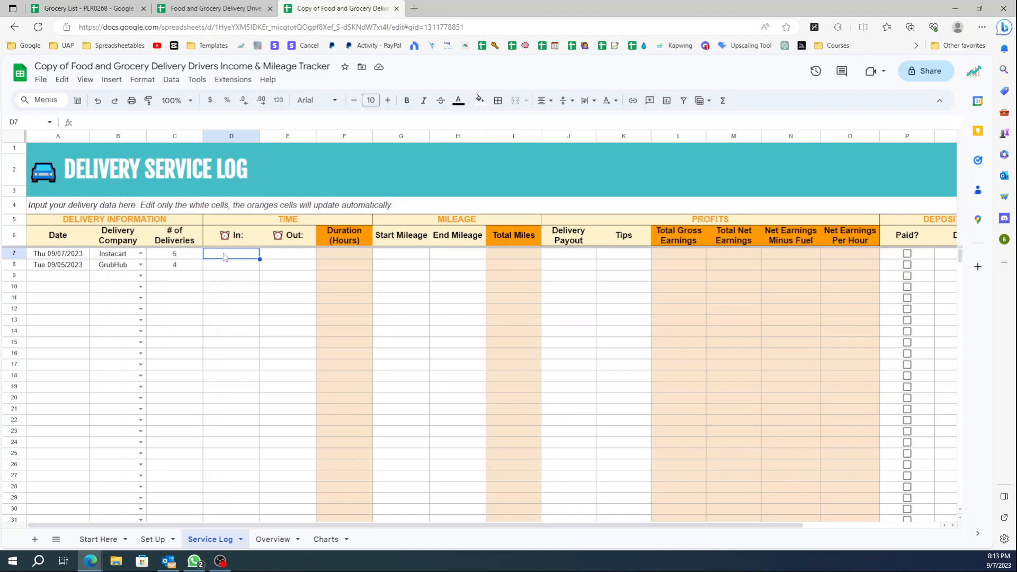
pyautogui.write('8:00')
pyautogui.press('Tab')
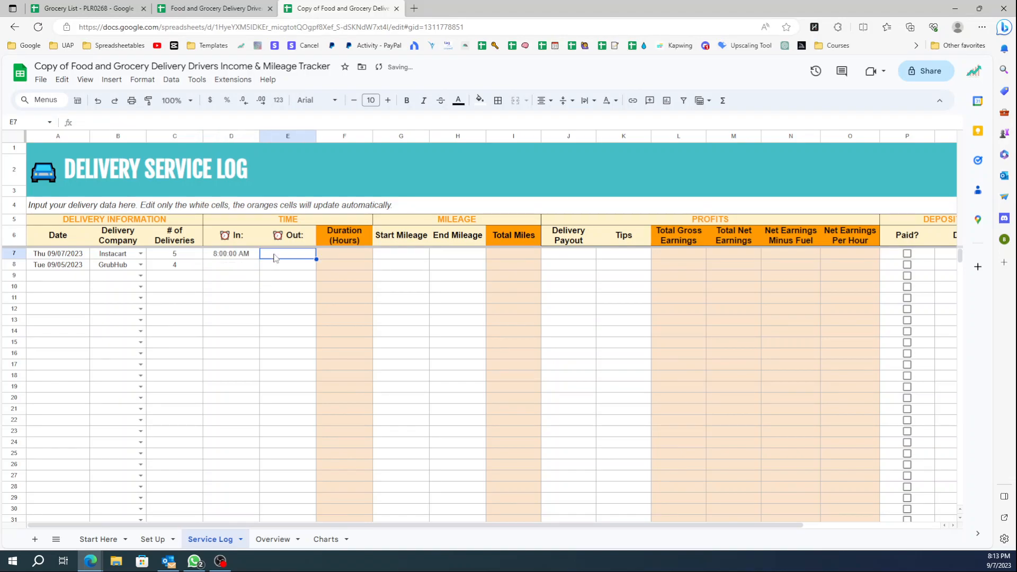
pyautogui.write('1:00 pm')
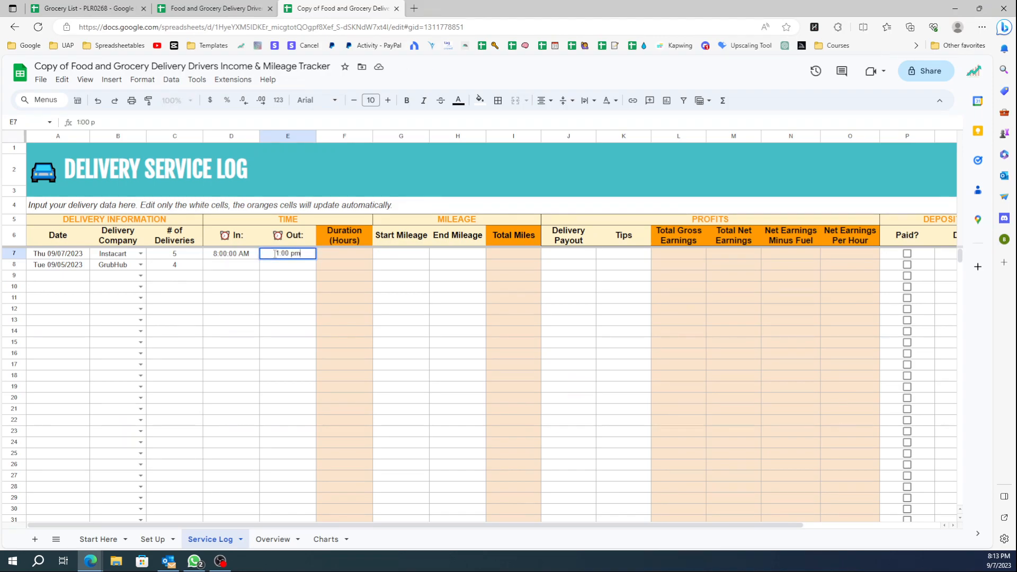
pyautogui.press('Return')
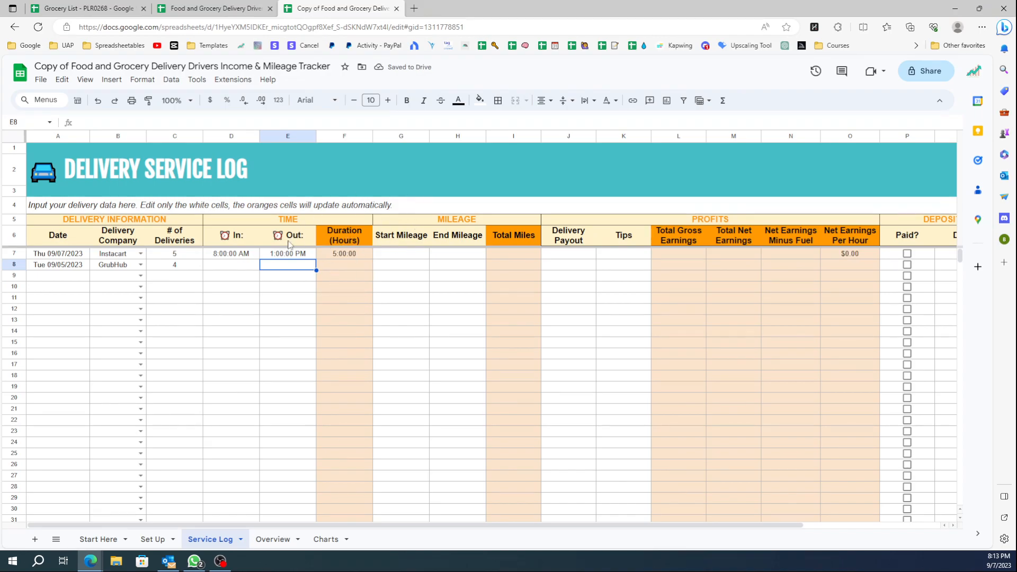
# - Enter a time in of 9:00 AM and a time out of 3:00 PM for the 09/05/2023 GrubHub row
pyautogui.click(222, 269)
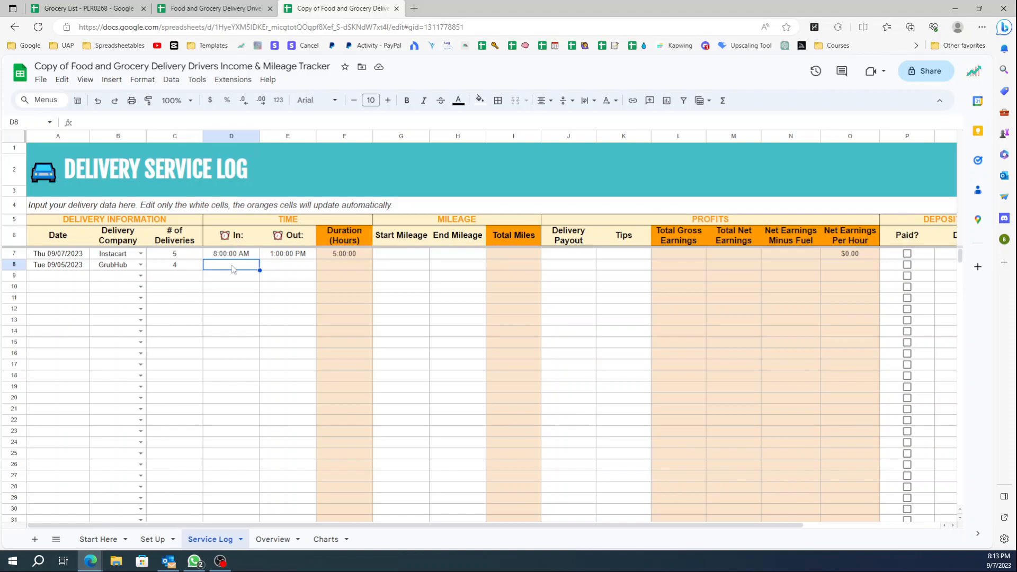
pyautogui.click(285, 273)
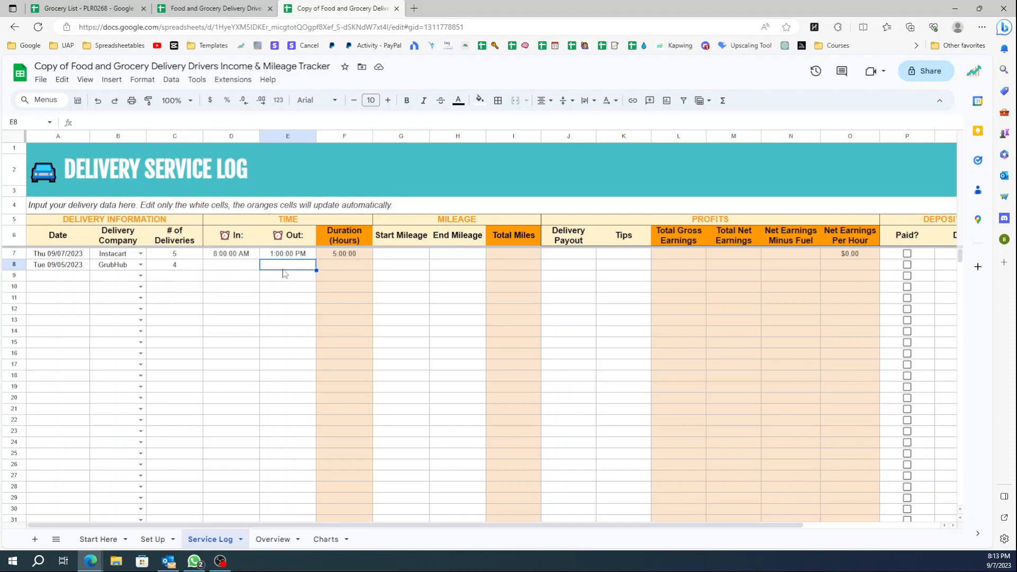
pyautogui.click(235, 271)
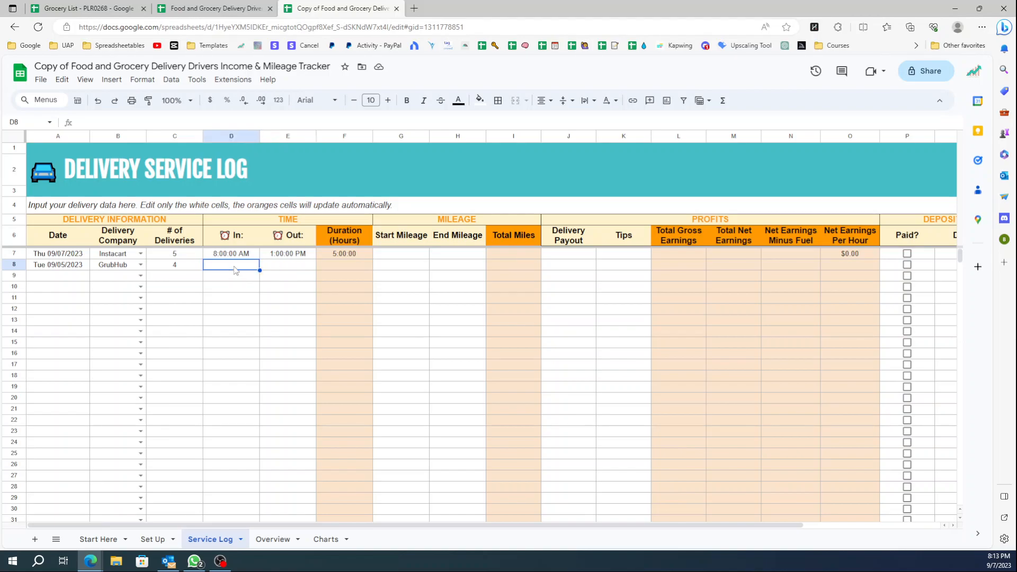
pyautogui.write('9:00')
pyautogui.press('Tab')
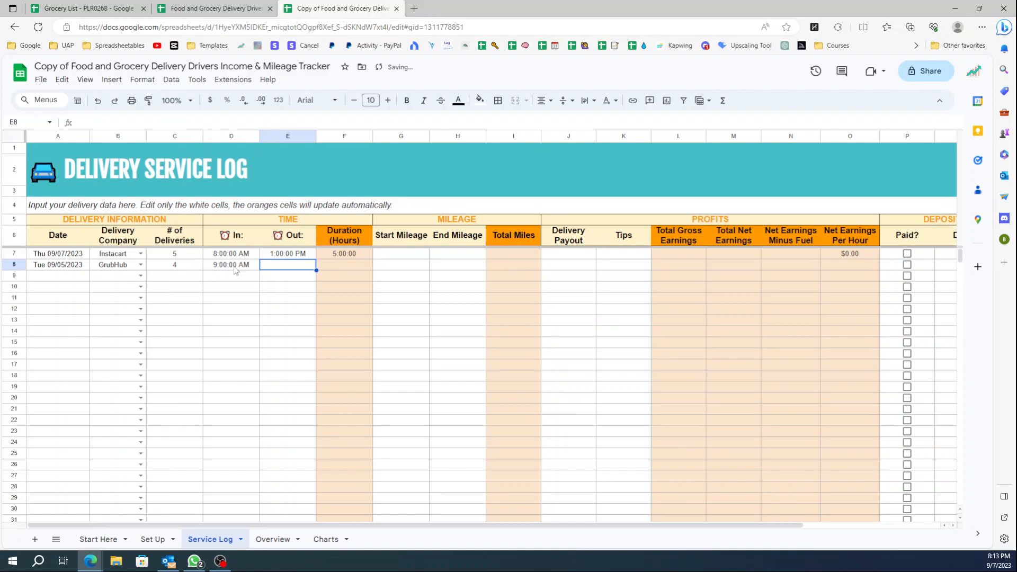
pyautogui.write('3:00 pm')
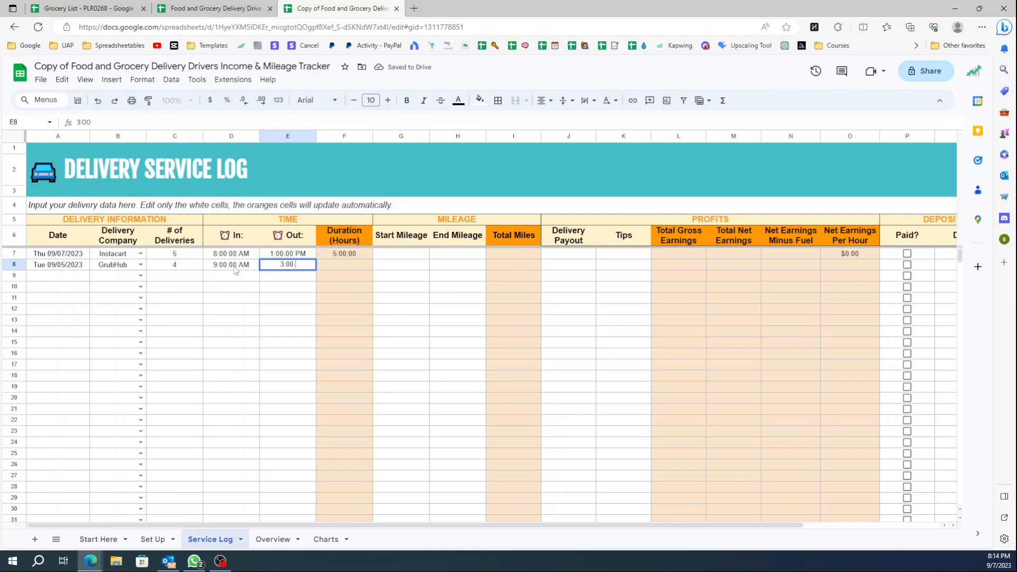
pyautogui.press('Tab')
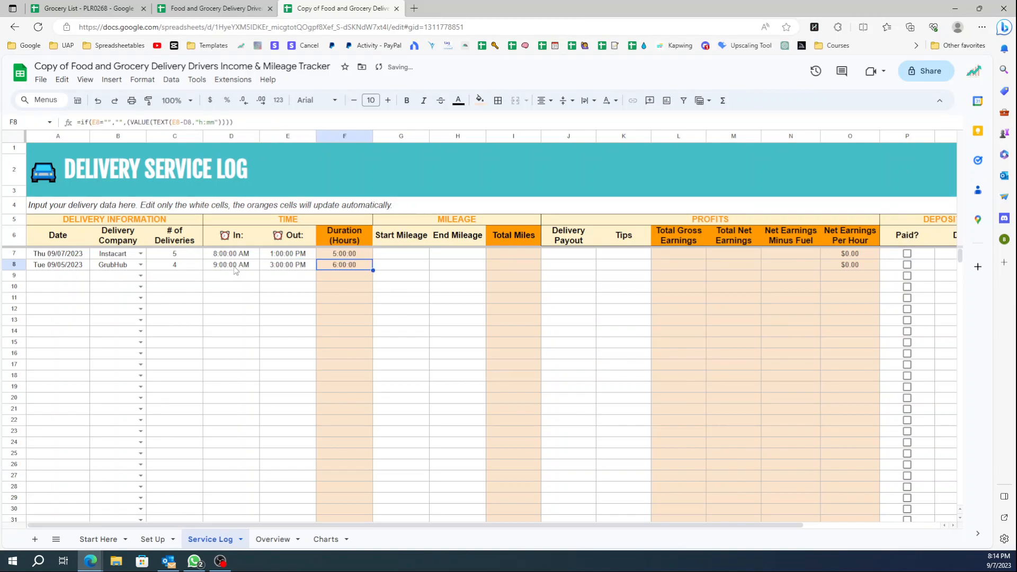
# - Record a start mileage of 55,620 and an end mileage of 55,640 for the Instacart row
pyautogui.click(415, 255)
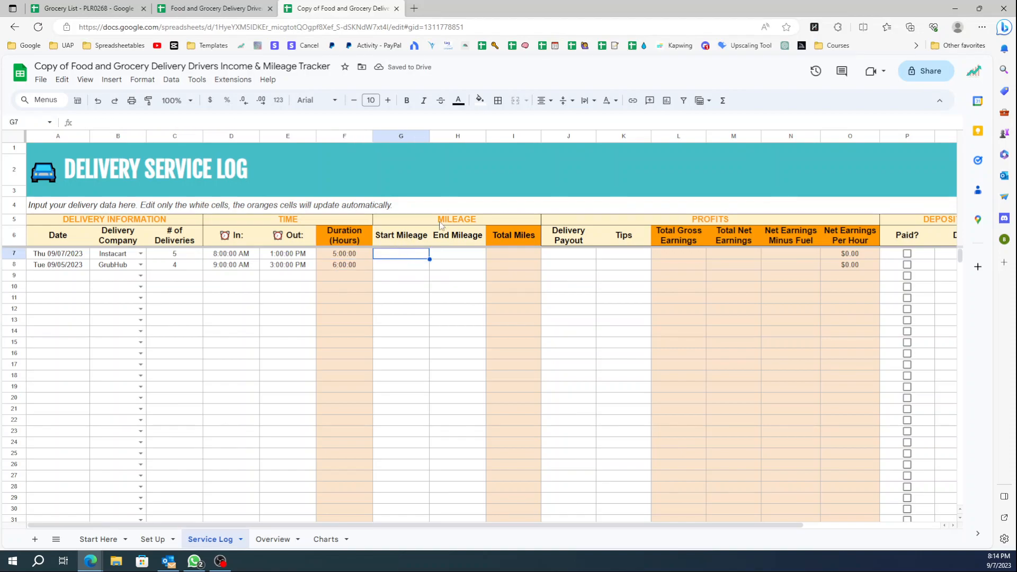
pyautogui.click(233, 256)
pyautogui.click(404, 255)
pyautogui.write('55620')
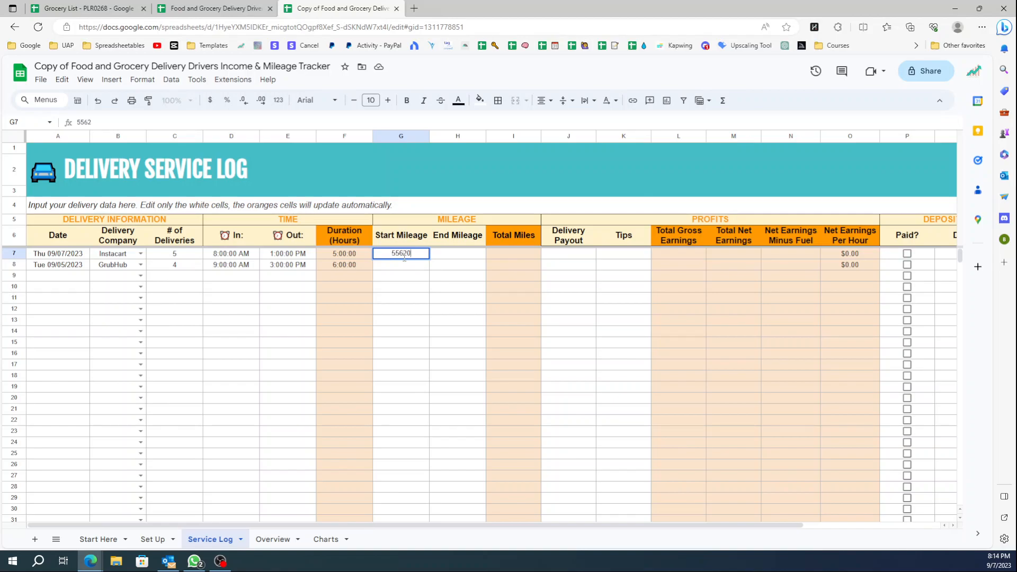
pyautogui.press('Return')
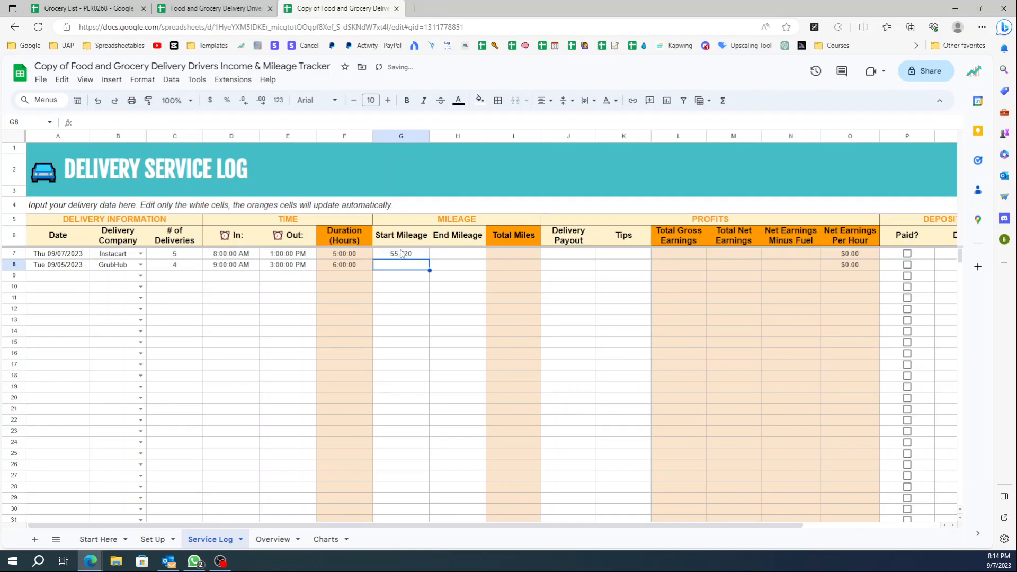
pyautogui.click(462, 256)
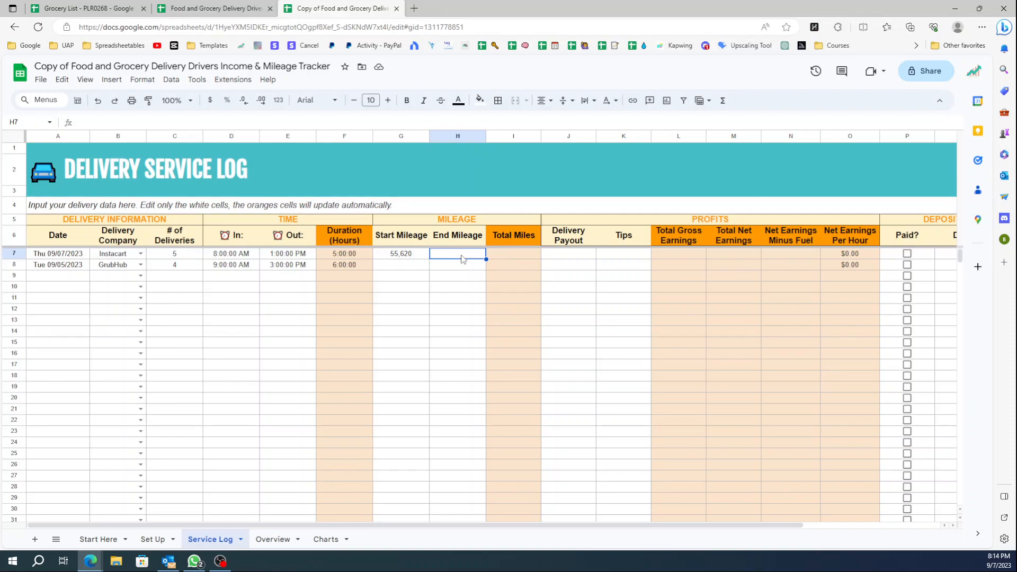
pyautogui.write('55,')
pyautogui.write('6')
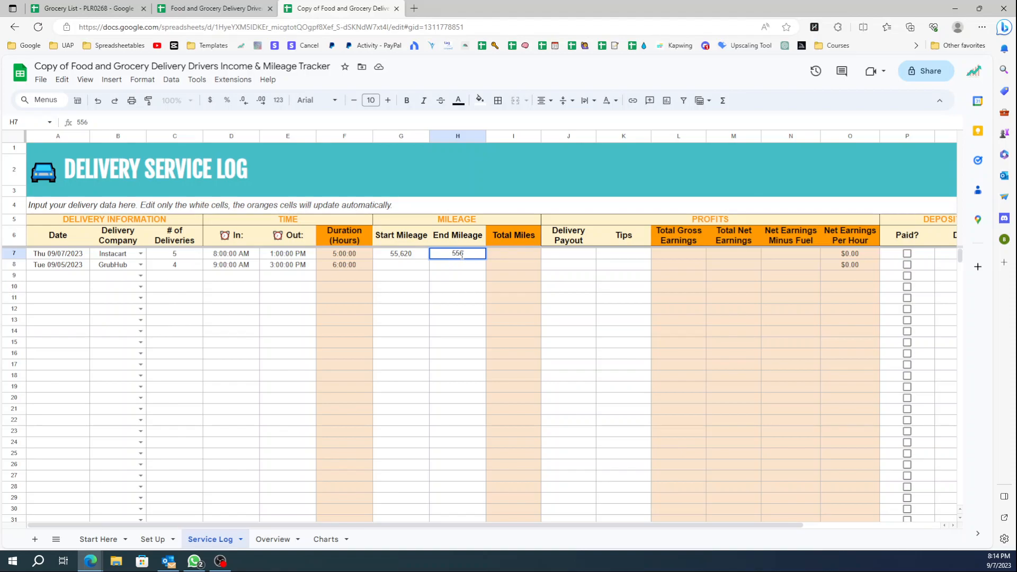
pyautogui.write('40')
pyautogui.press('Return')
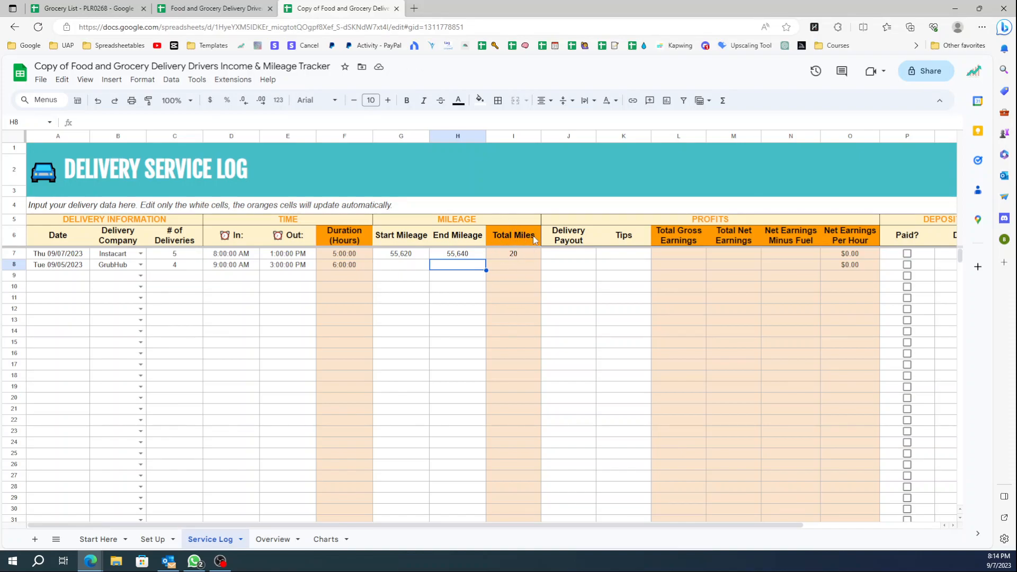
# - Record a start mileage of 55,640 and an end mileage of 55,700 for the GrubHub row
pyautogui.click(516, 256)
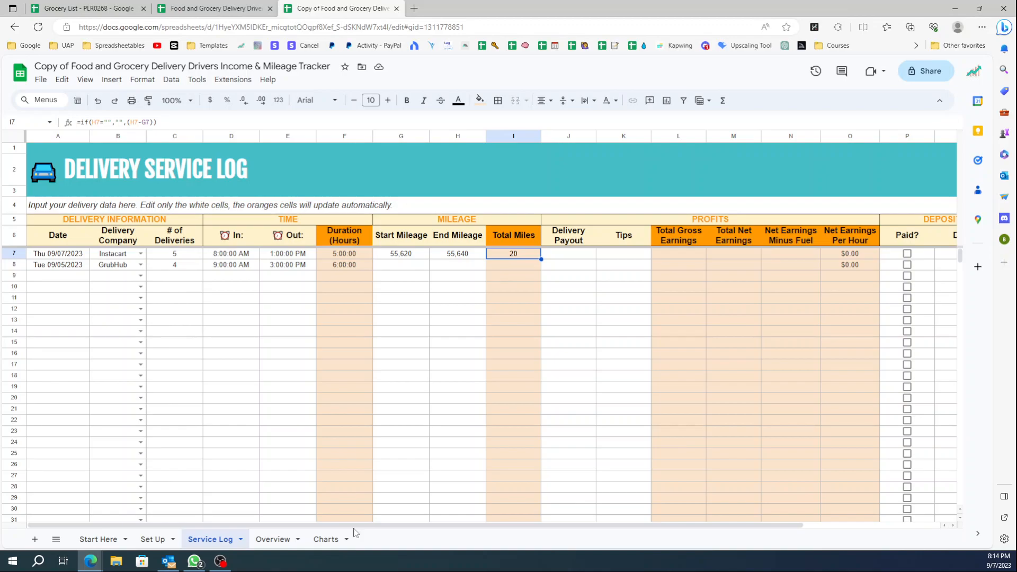
pyautogui.click(421, 267)
pyautogui.write('55')
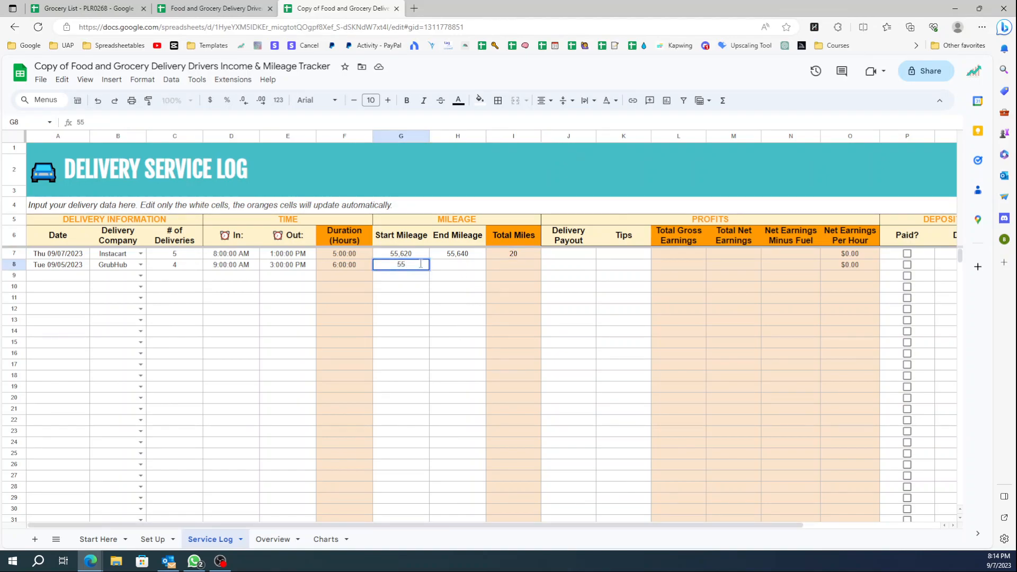
pyautogui.write('640')
pyautogui.press('Tab')
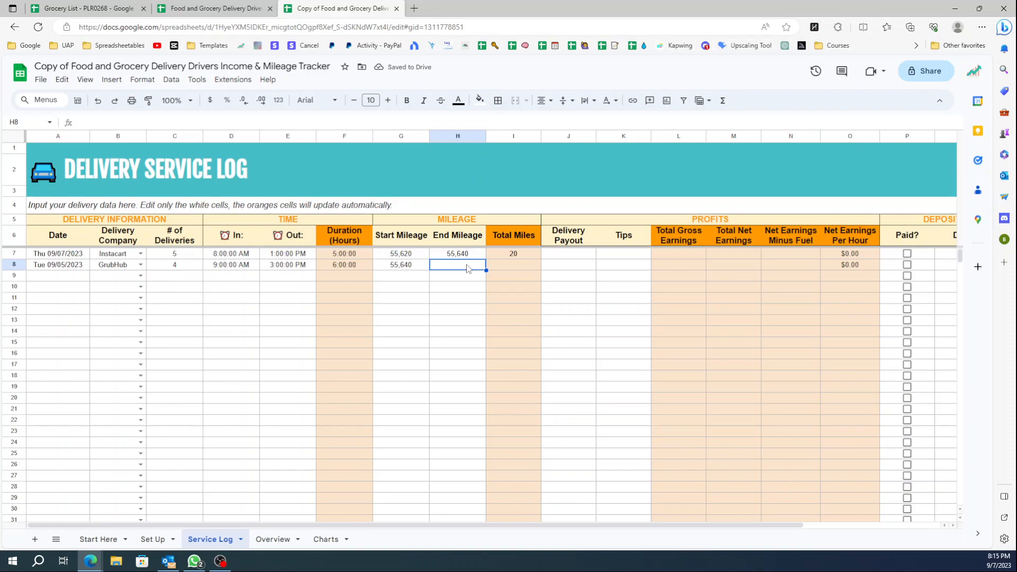
pyautogui.write('55')
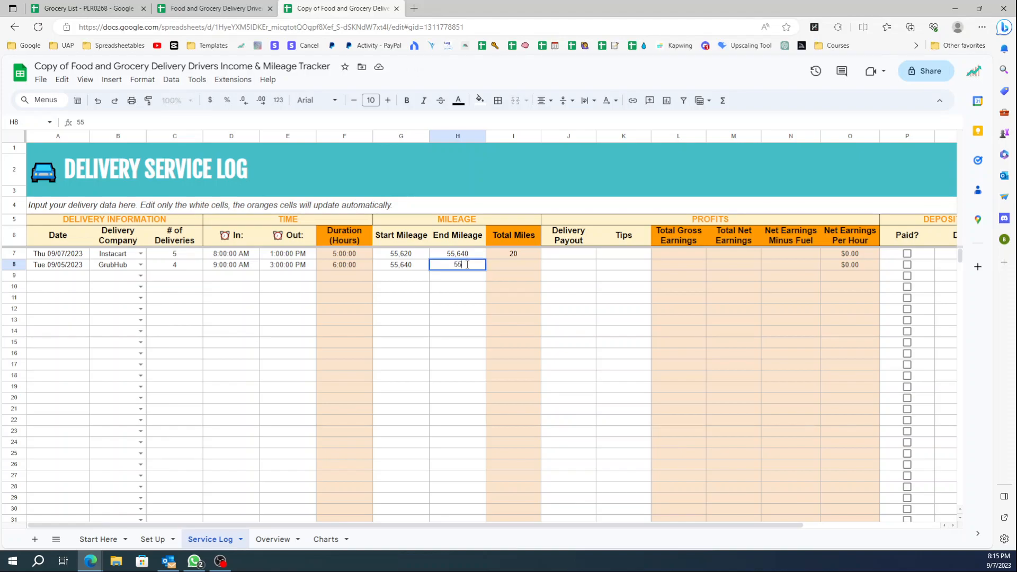
pyautogui.write(',700')
pyautogui.press('Return')
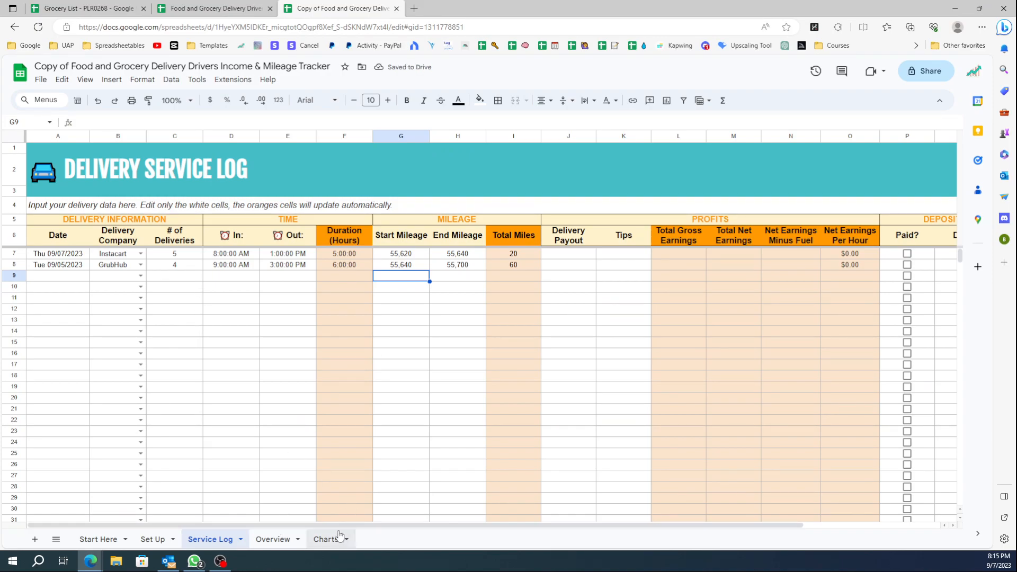
# - Enter delivery payouts of $100 for the 09/07/2023 row and $150 for the 09/05/2023 row
pyautogui.moveTo(340, 526); pyautogui.dragTo(406, 526)
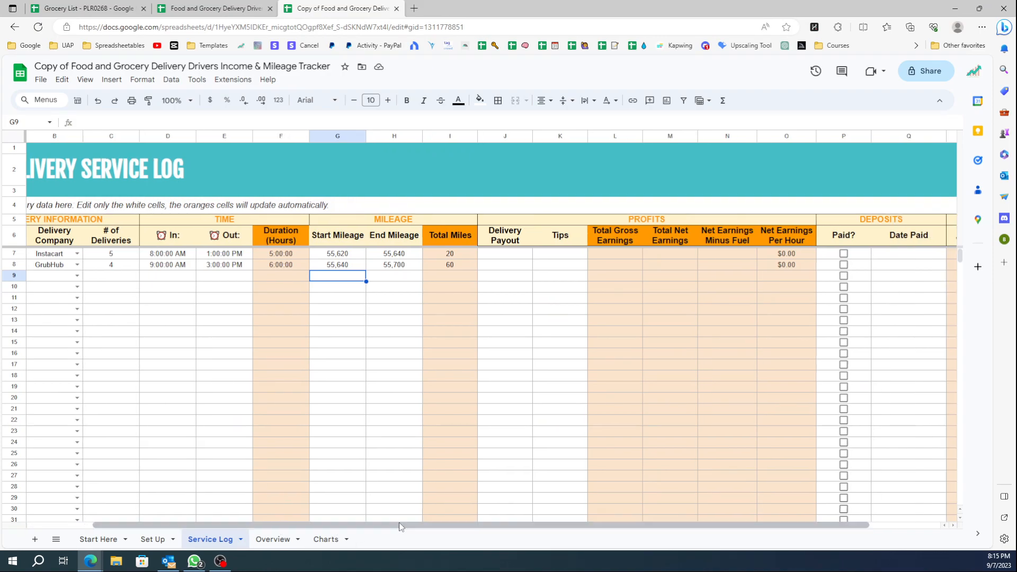
pyautogui.click(517, 253)
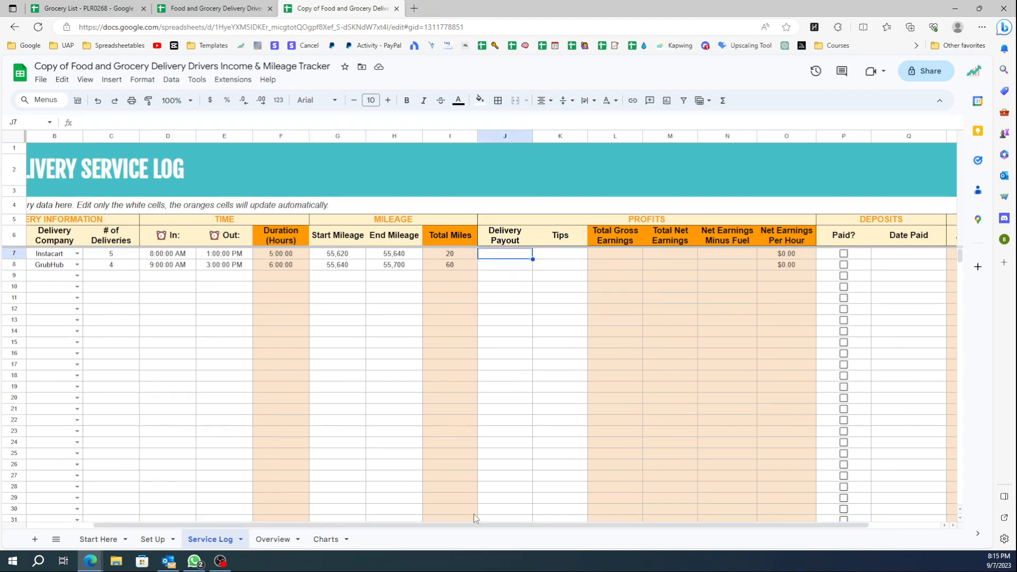
pyautogui.moveTo(473, 524); pyautogui.dragTo(525, 519)
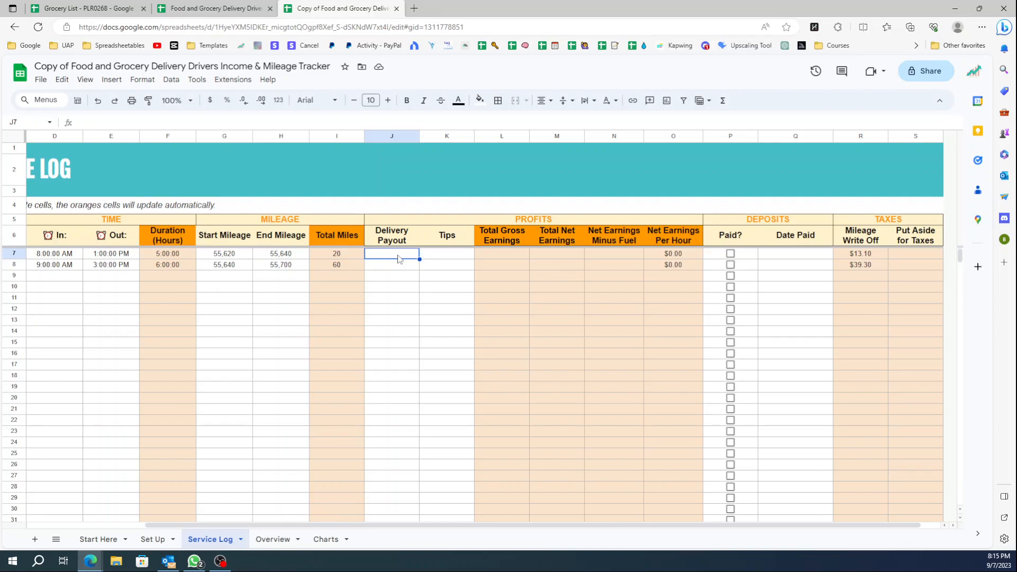
pyautogui.write('100')
pyautogui.press('Return')
pyautogui.write('150')
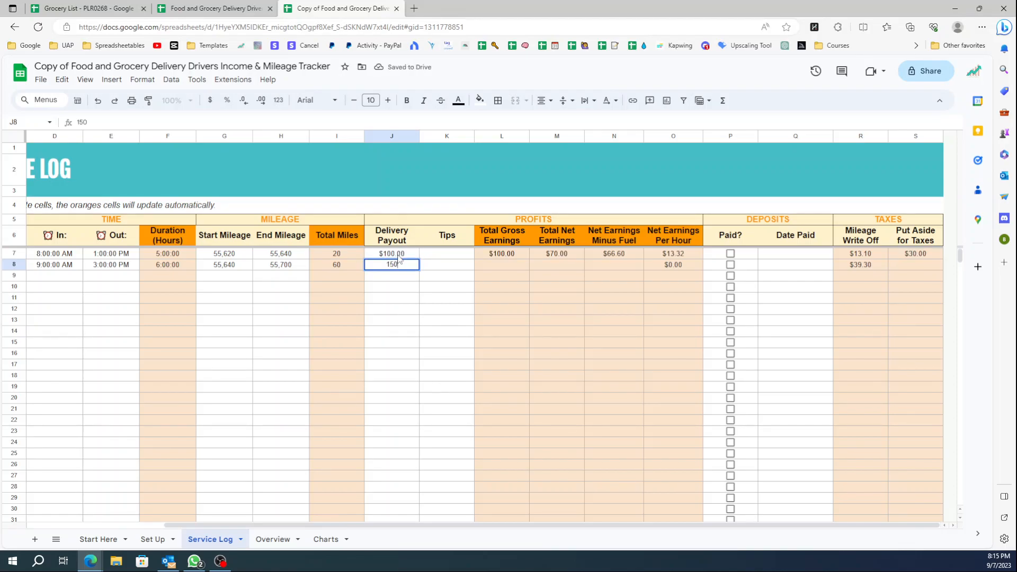
pyautogui.press('Tab')
# - Enter tips of $30 for the 09/07/2023 row and $15 for the 09/05/2023 row
pyautogui.click(423, 254)
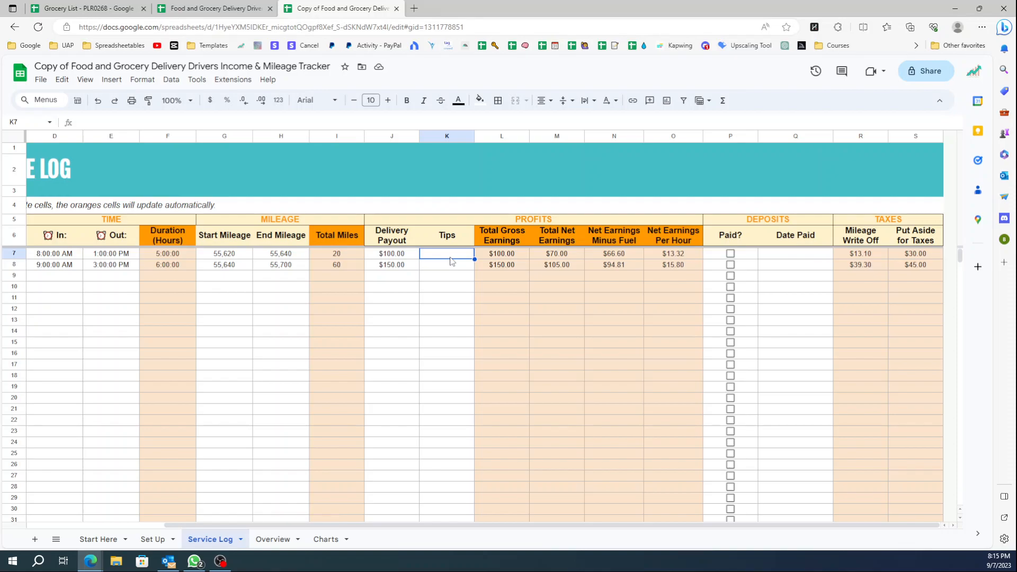
pyautogui.write('30')
pyautogui.press('Return')
pyautogui.write('15')
pyautogui.press('Return')
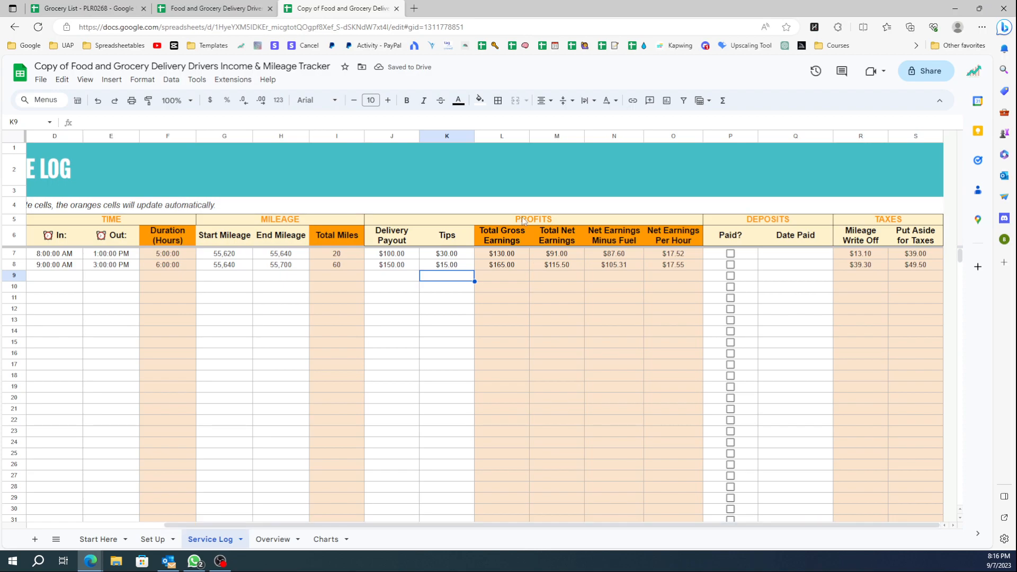
# - Examine the Total Gross Earnings and Total Net Earnings formulas for the logged deliveries
pyautogui.click(507, 241)
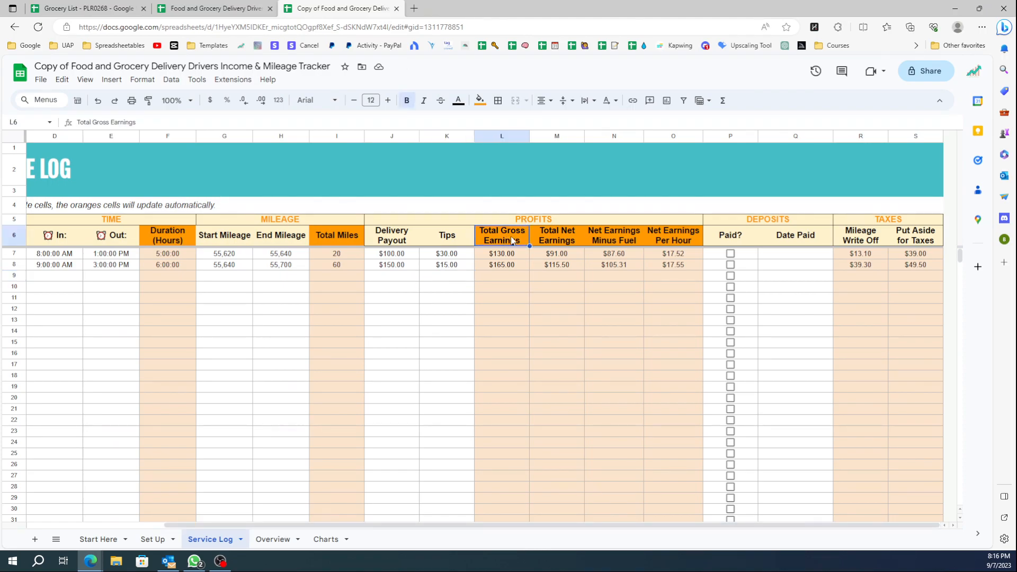
pyautogui.click(511, 256)
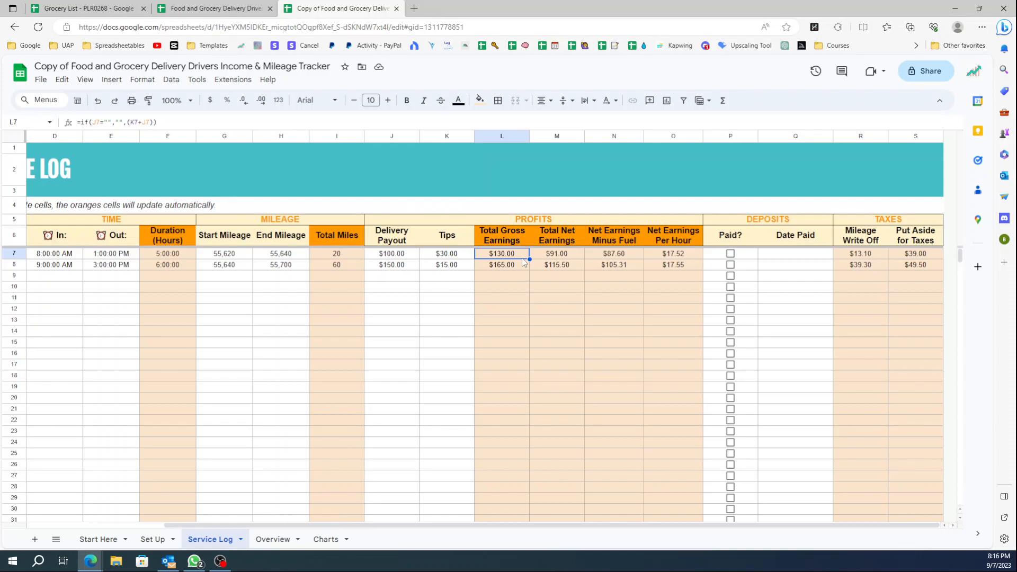
pyautogui.click(512, 265)
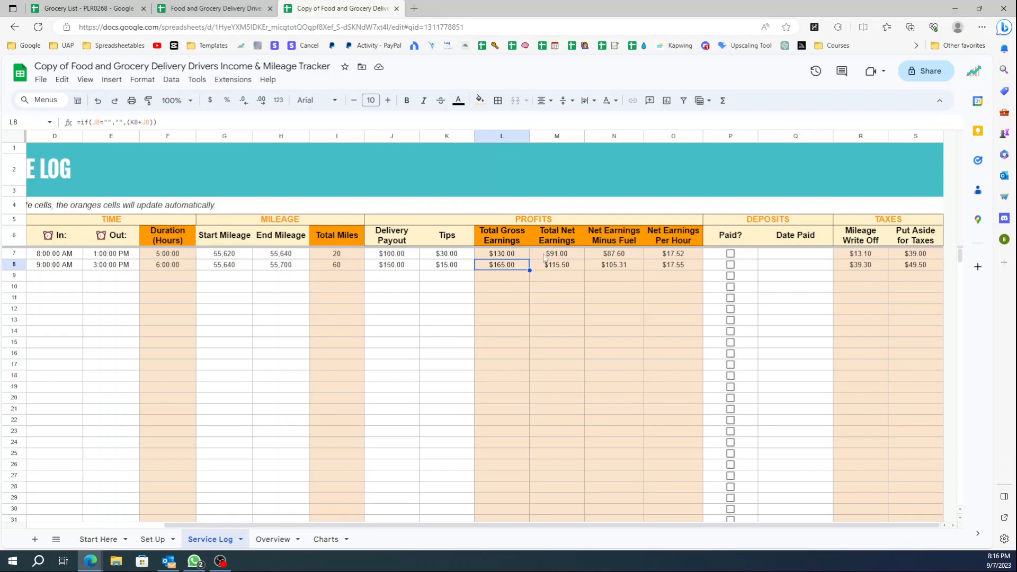
pyautogui.click(566, 254)
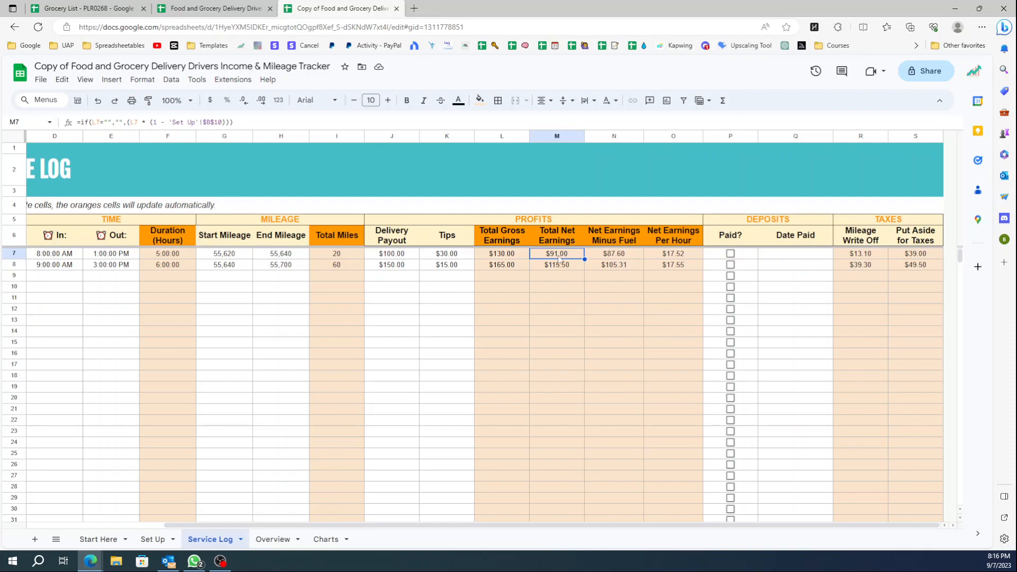
pyautogui.click(511, 257)
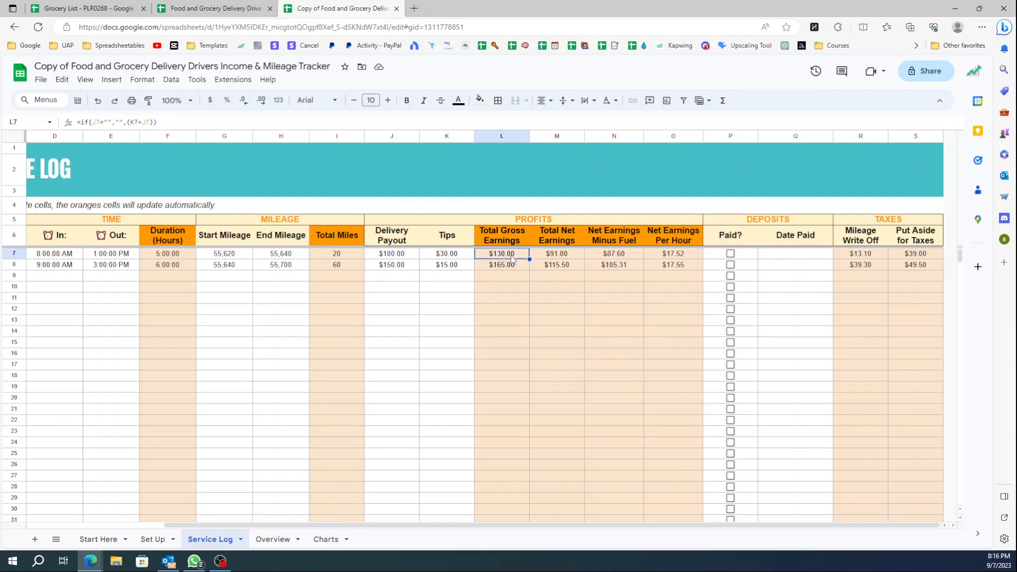
pyautogui.click(557, 258)
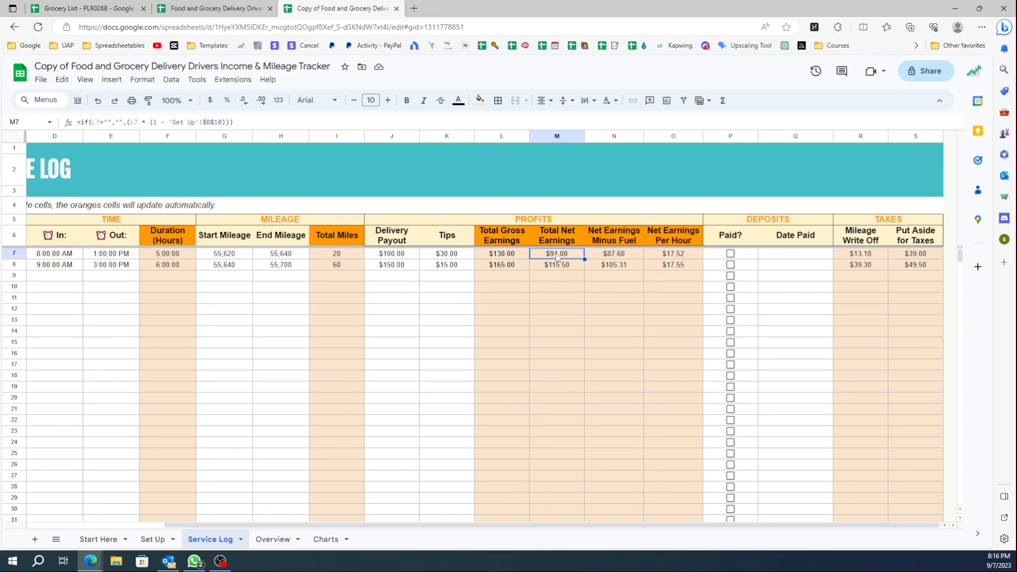
# - Examine the Net Earnings Minus Fuel and Net Earnings Per Hour calculations in the profits section
pyautogui.click(627, 257)
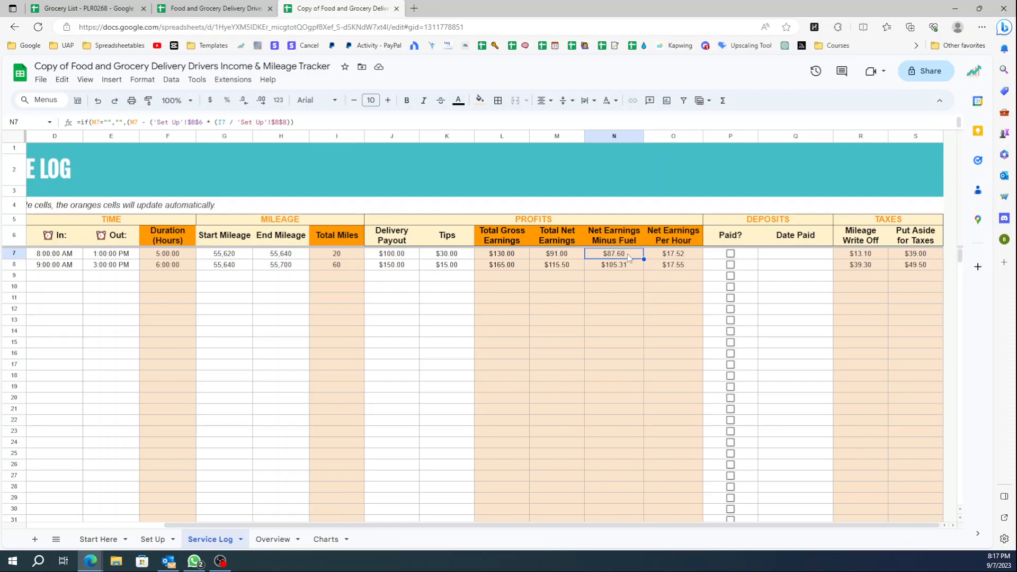
pyautogui.click(669, 255)
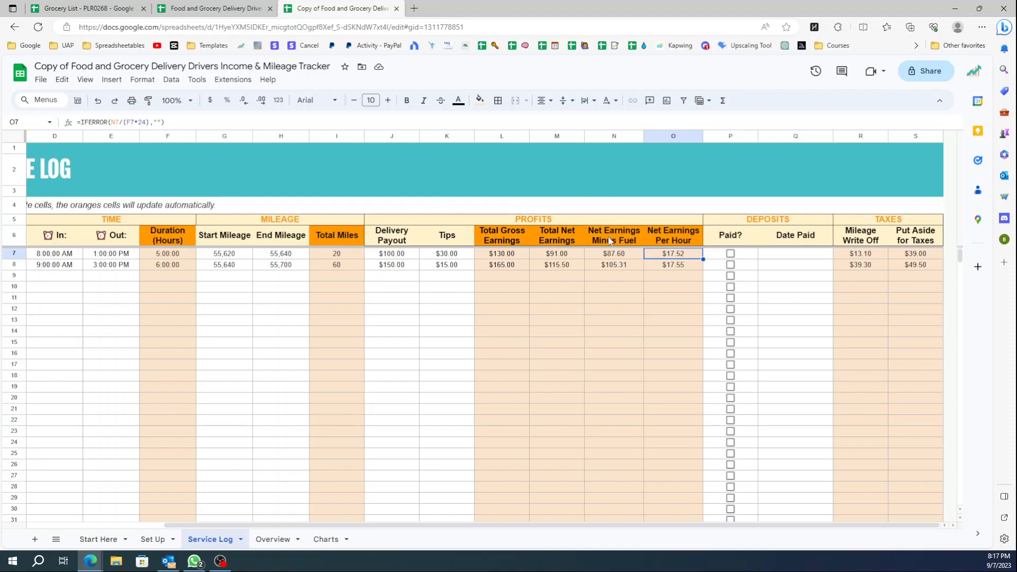
pyautogui.click(687, 263)
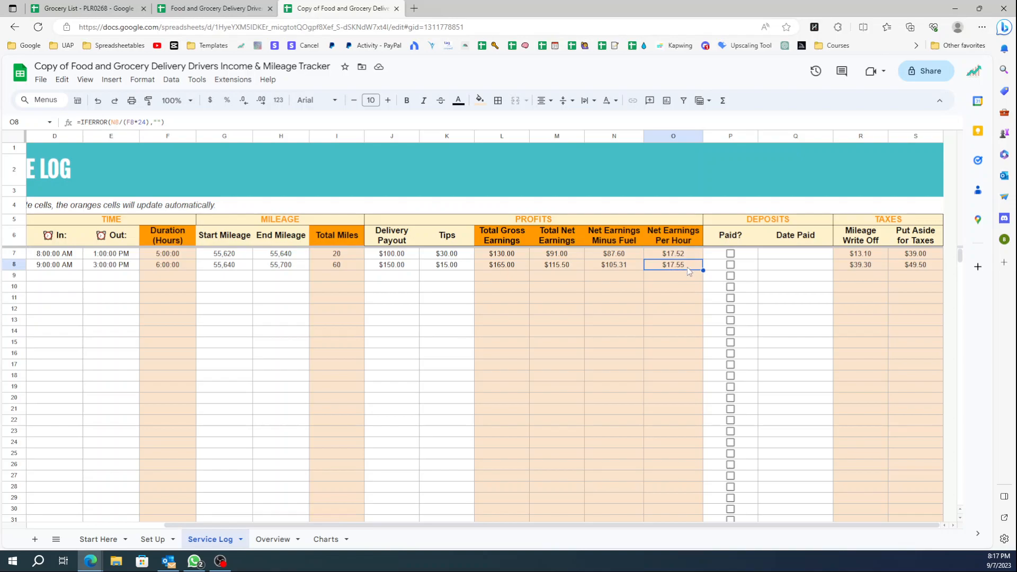
pyautogui.moveTo(389, 525); pyautogui.dragTo(448, 534)
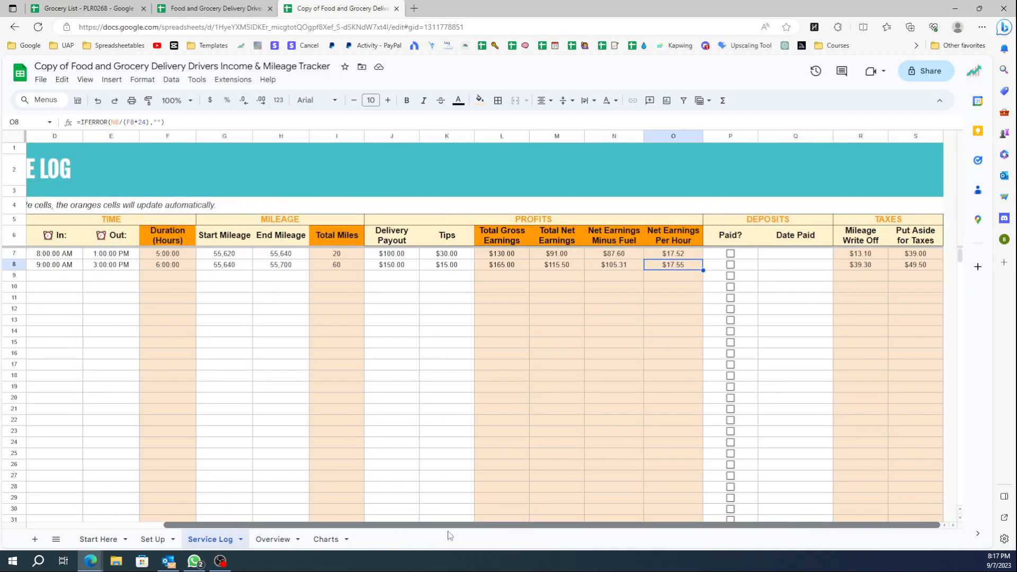
# - Enter 9/8 as the date paid for the 09/07/2023 Instacart row and mark it as paid
pyautogui.click(747, 216)
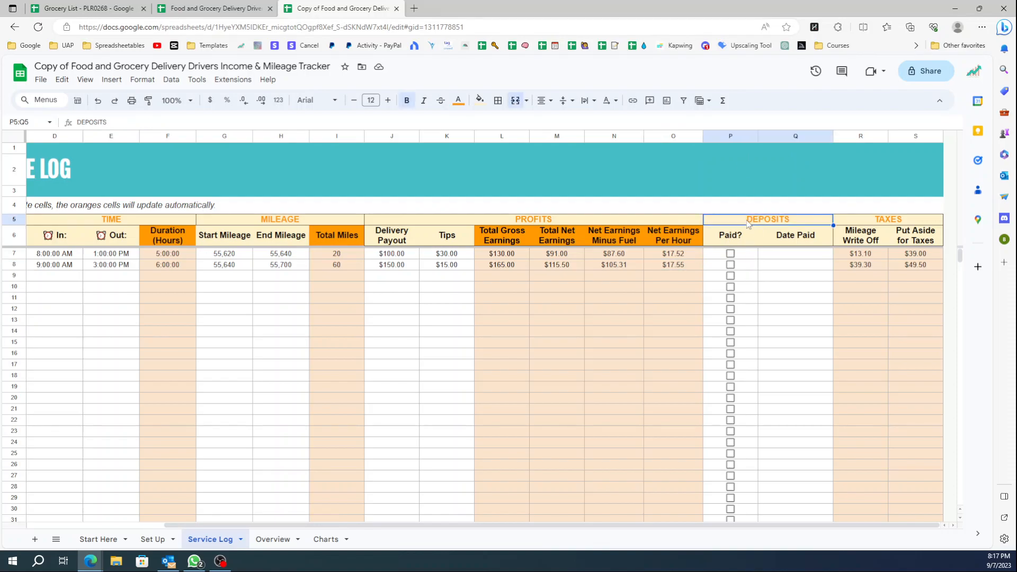
pyautogui.click(782, 255)
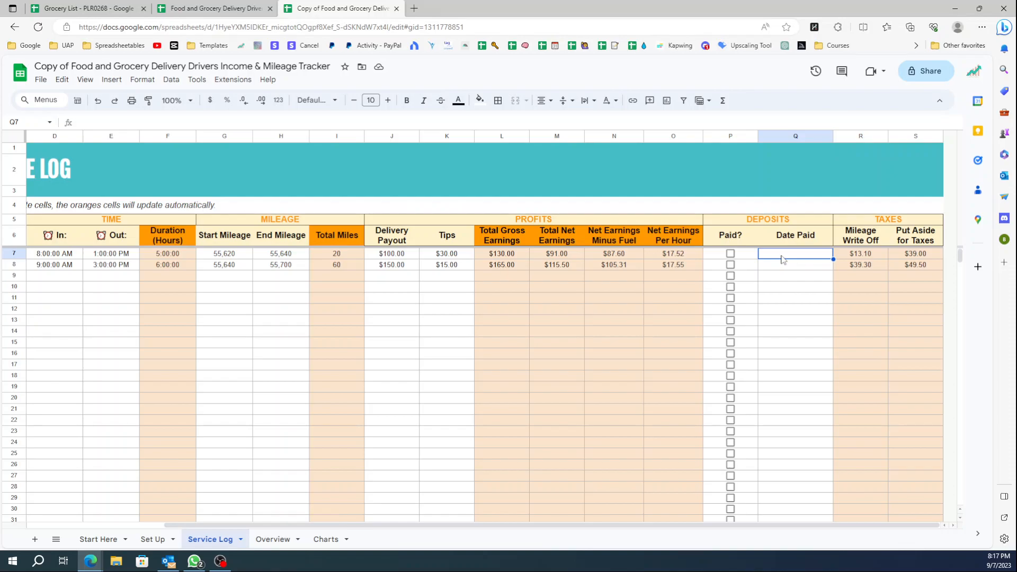
pyautogui.write('9/8')
pyautogui.press('Return')
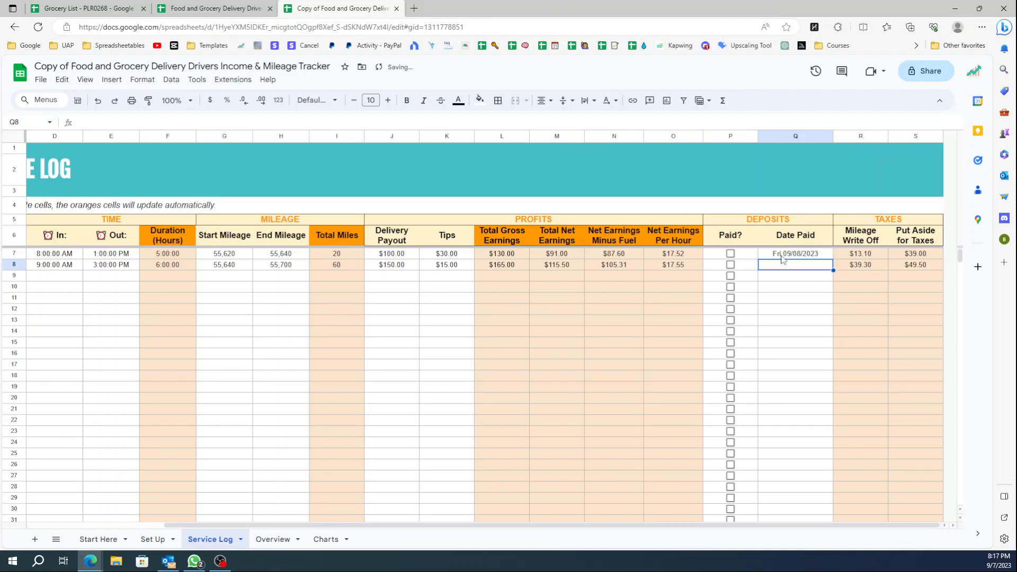
pyautogui.click(729, 254)
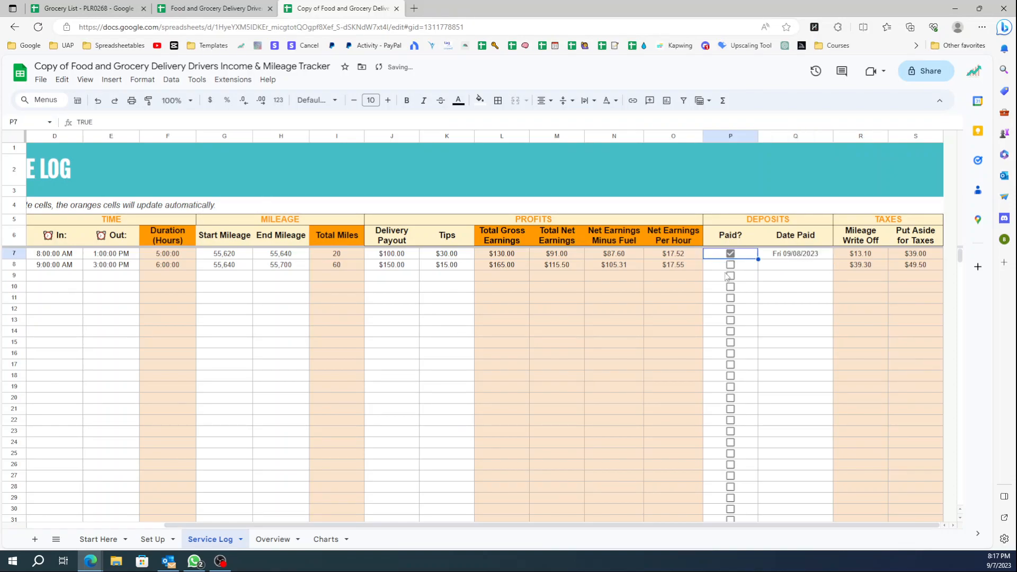
# - Mark the 09/05/2023 GrubHub row as paid and enter 9/8 as its date paid
pyautogui.click(731, 266)
pyautogui.click(769, 270)
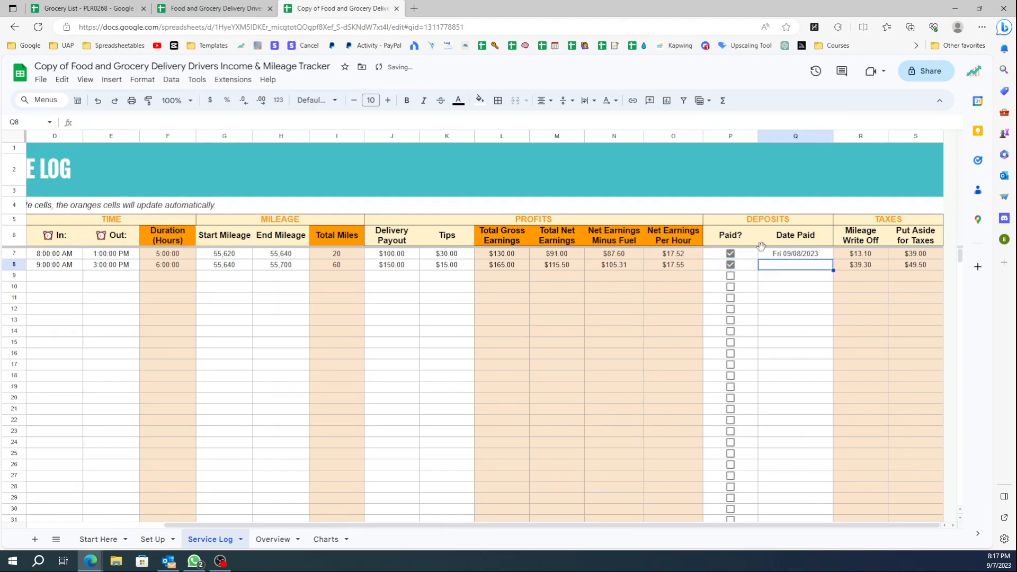
pyautogui.write('9/8')
pyautogui.press('Return')
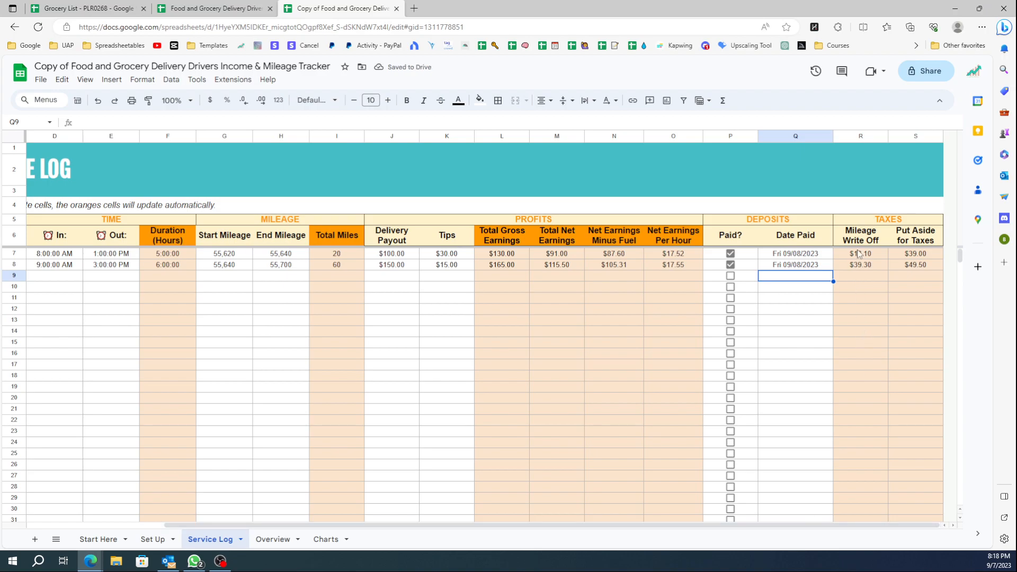
# - Review the Mileage Write Off and Put Aside for Taxes calculations for the logged deliveries
pyautogui.click(888, 221)
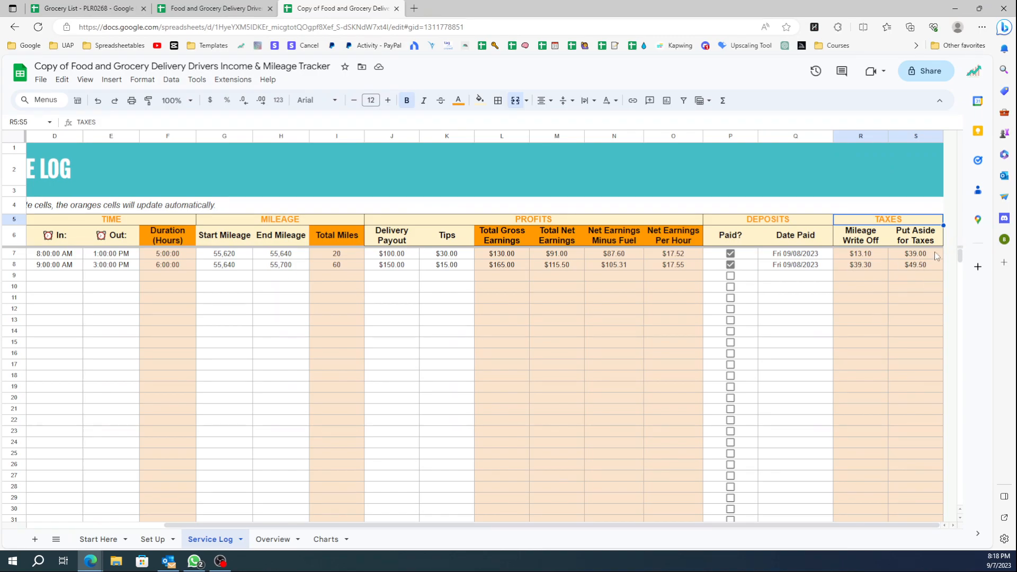
pyautogui.click(859, 255)
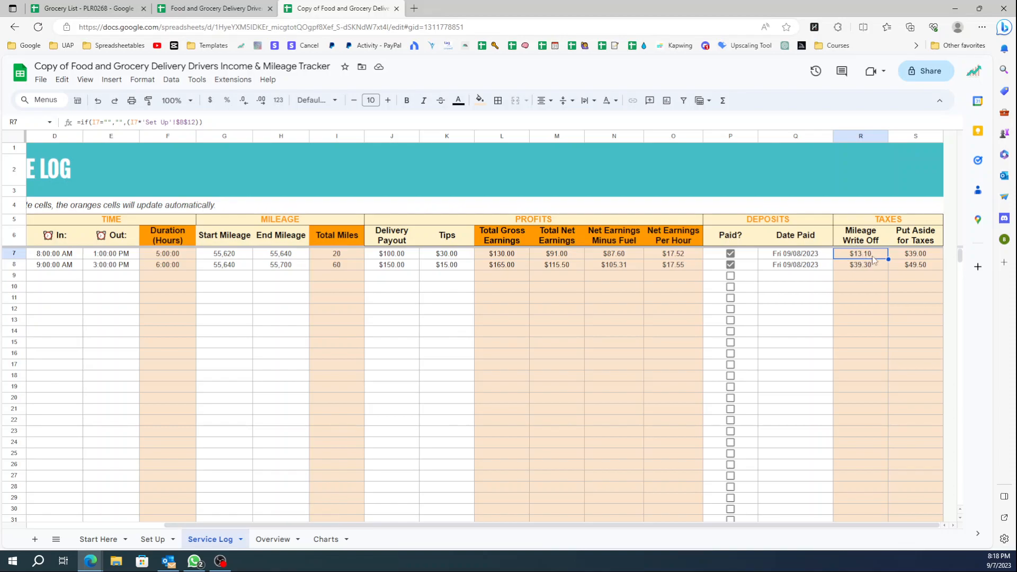
pyautogui.click(927, 256)
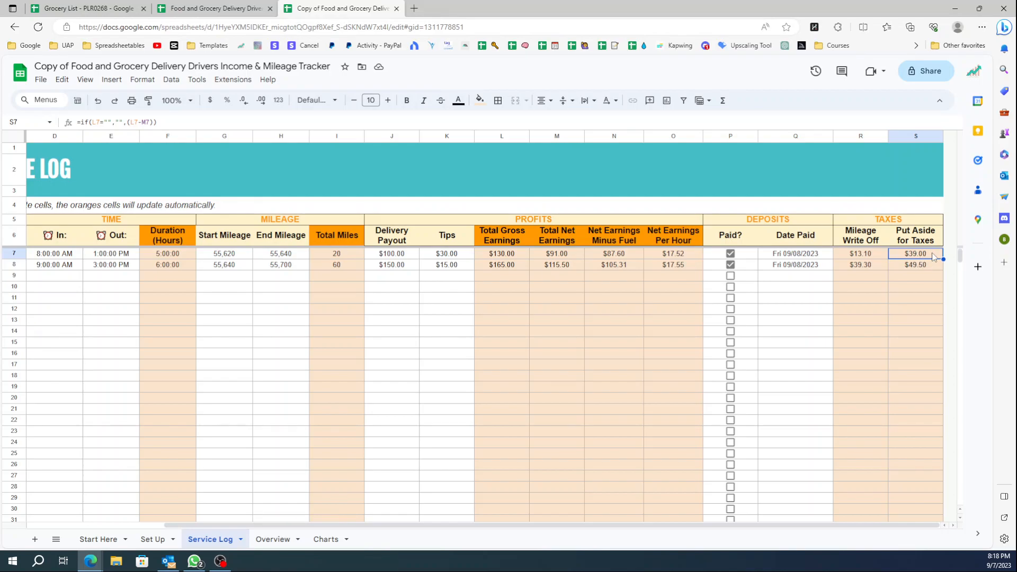
pyautogui.click(928, 268)
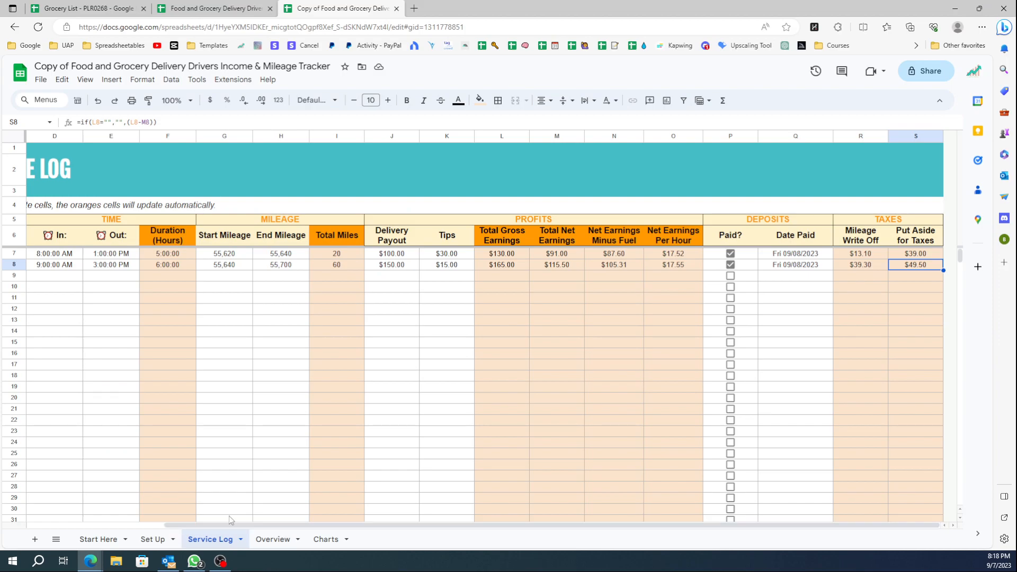
pyautogui.moveTo(365, 525); pyautogui.dragTo(637, 532)
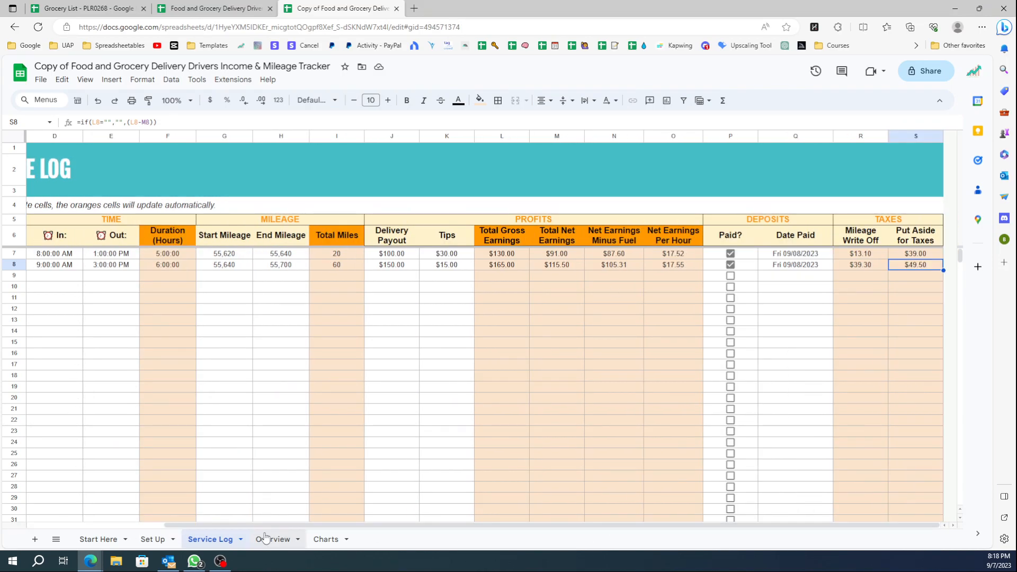
# - View the Overview sheet and compare its year-to-date number of deliveries with the Service Log entries
pyautogui.click(274, 539)
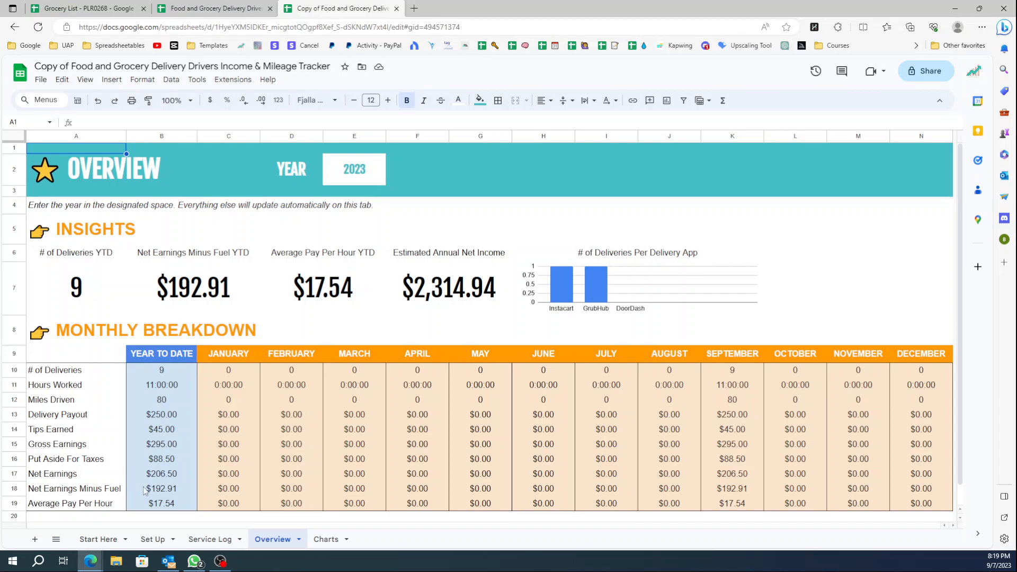
pyautogui.click(220, 542)
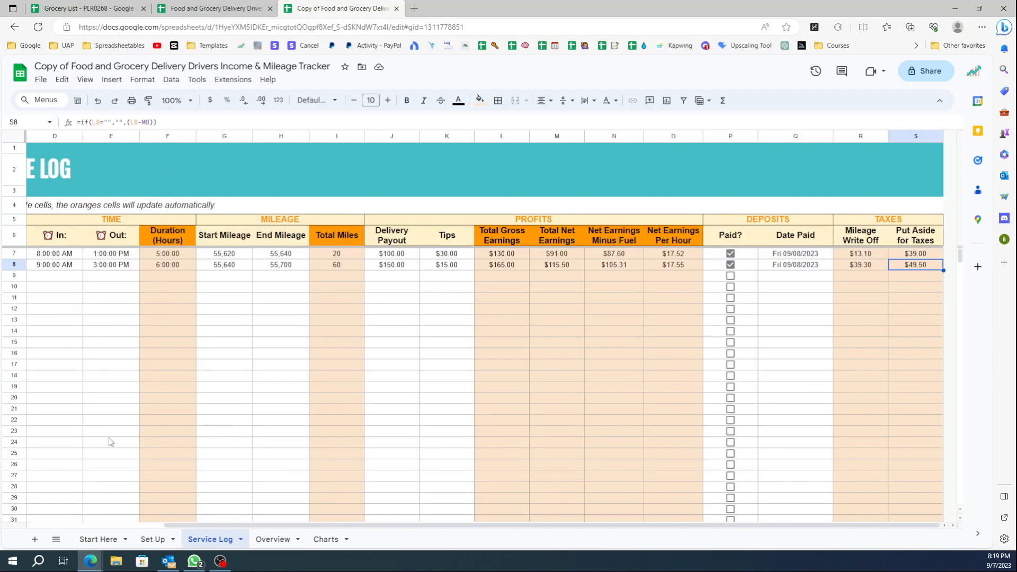
pyautogui.moveTo(220, 525); pyautogui.dragTo(79, 525)
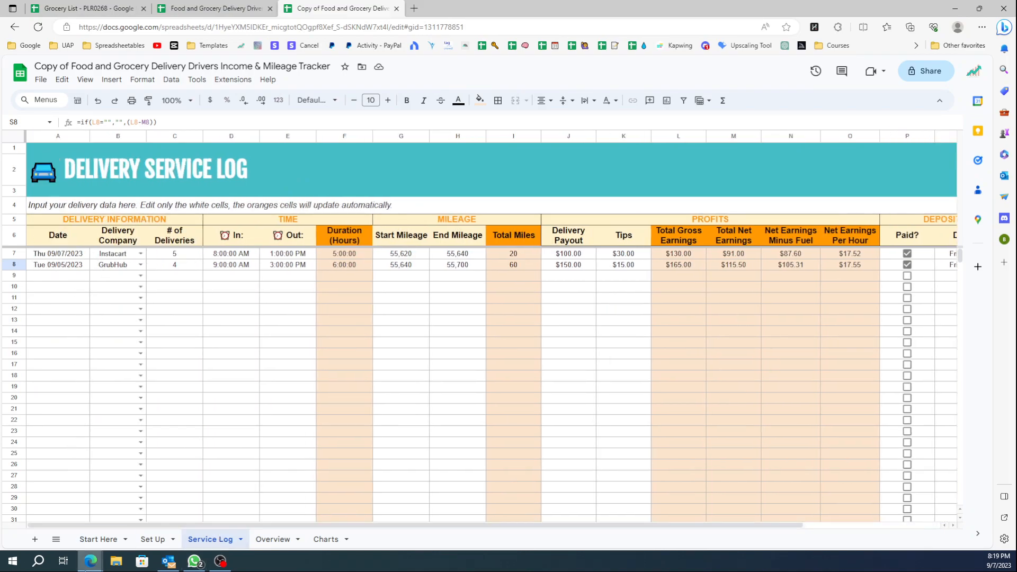
pyautogui.click(272, 539)
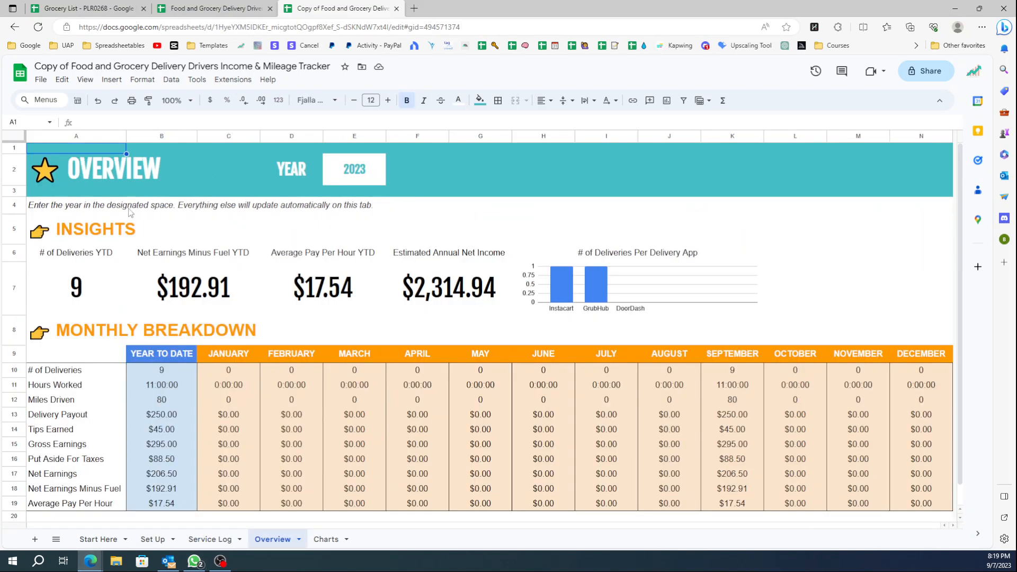
pyautogui.click(90, 291)
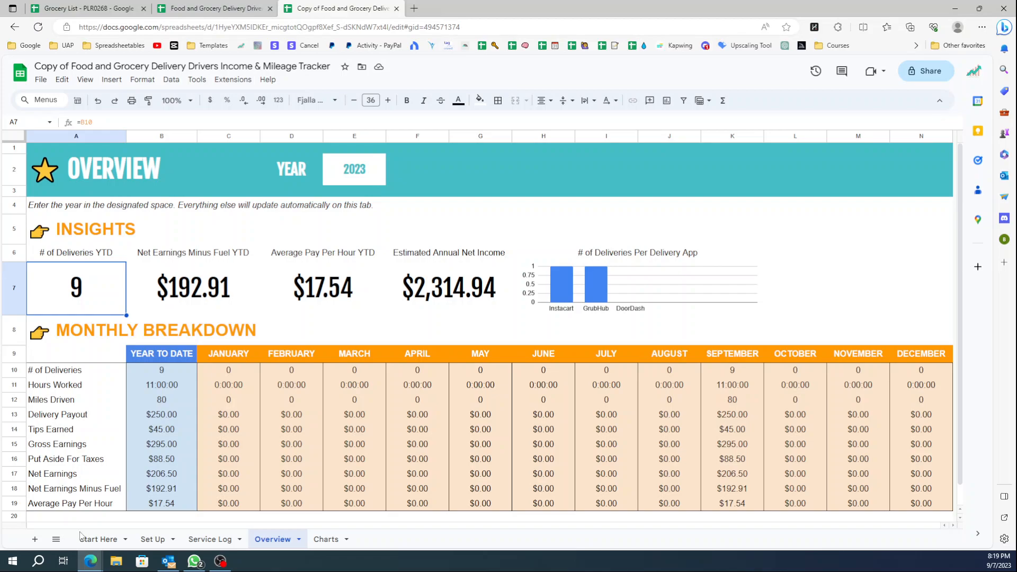
# - Compare the Service Log's Net Earnings Minus Fuel column with the year-to-date figure on the Overview sheet
pyautogui.click(210, 539)
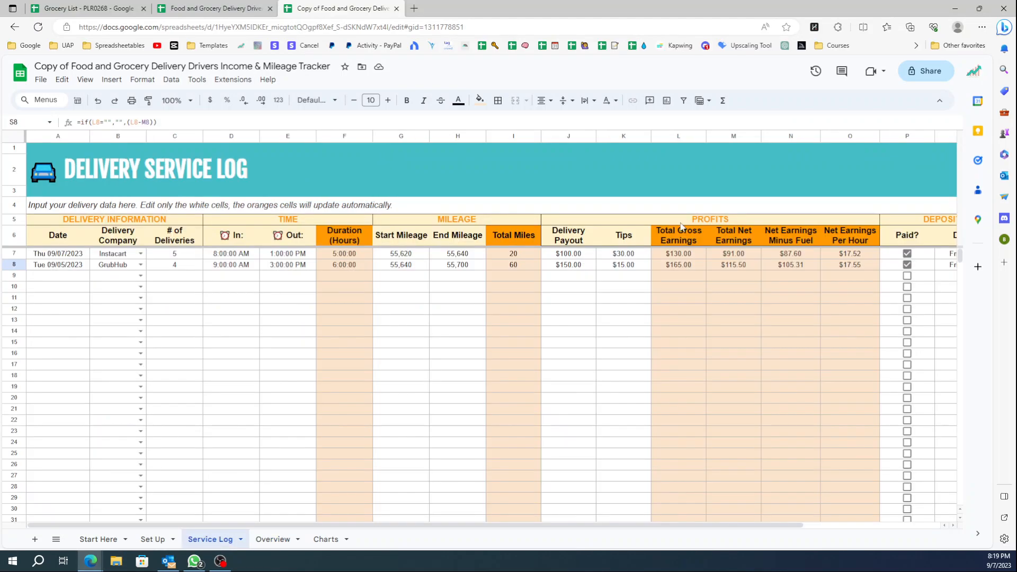
pyautogui.moveTo(796, 255); pyautogui.dragTo(804, 391)
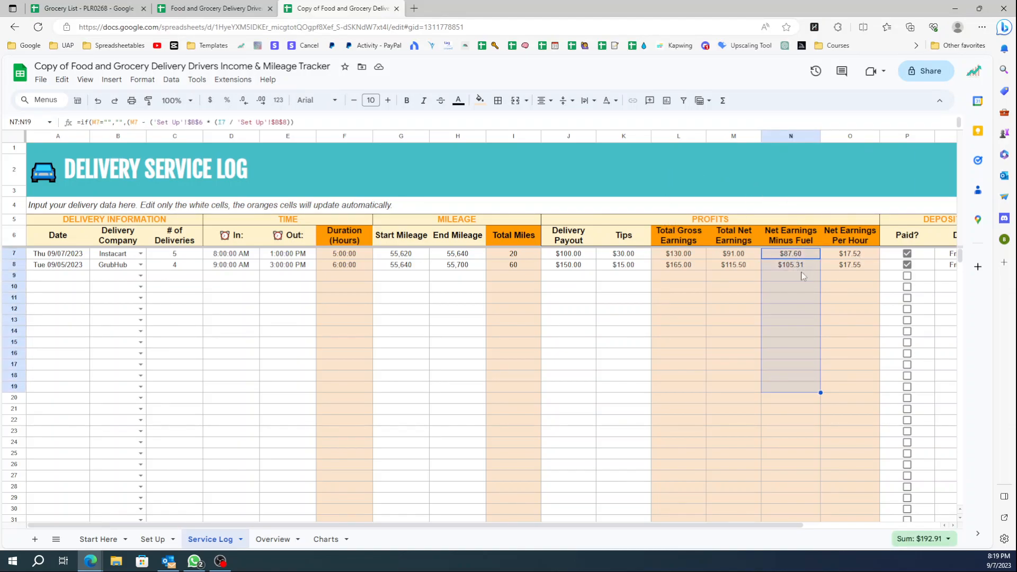
pyautogui.click(275, 539)
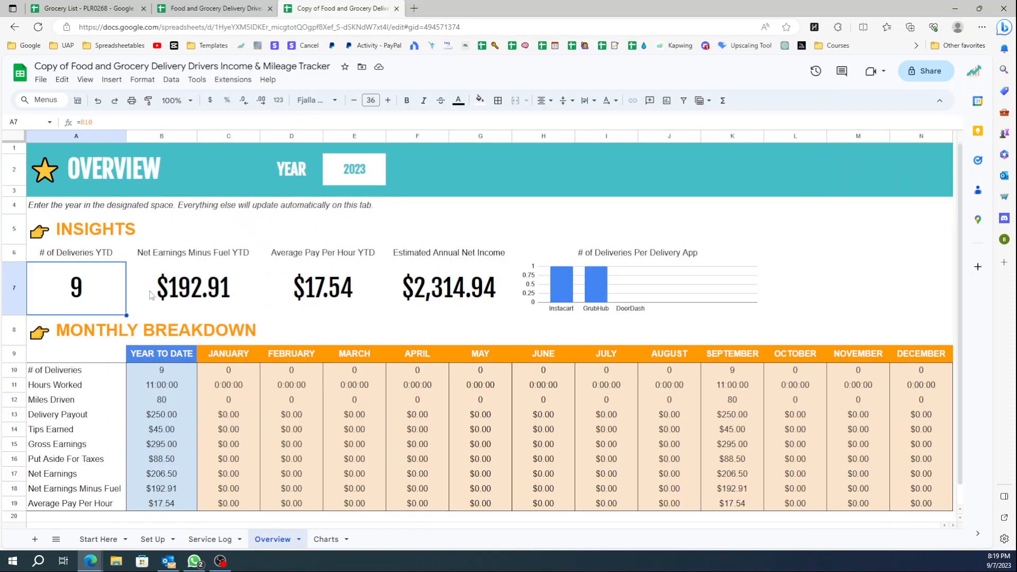
pyautogui.click(202, 290)
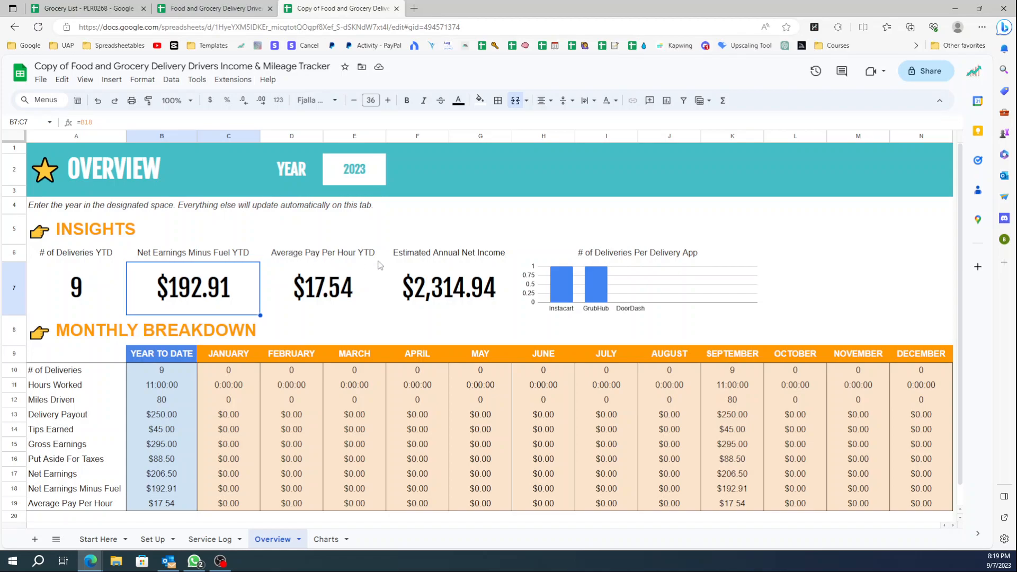
# - Check the Overview's Average Pay Per Hour YTD against the Net Earnings Per Hour column in the Service Log
pyautogui.click(329, 299)
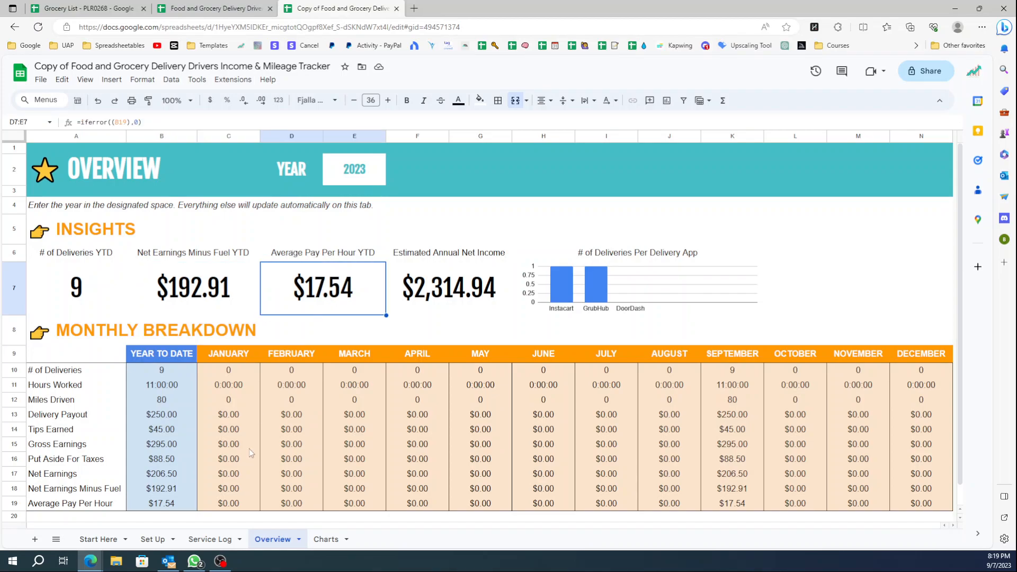
pyautogui.click(210, 538)
pyautogui.moveTo(846, 255); pyautogui.dragTo(868, 492)
pyautogui.click(859, 286)
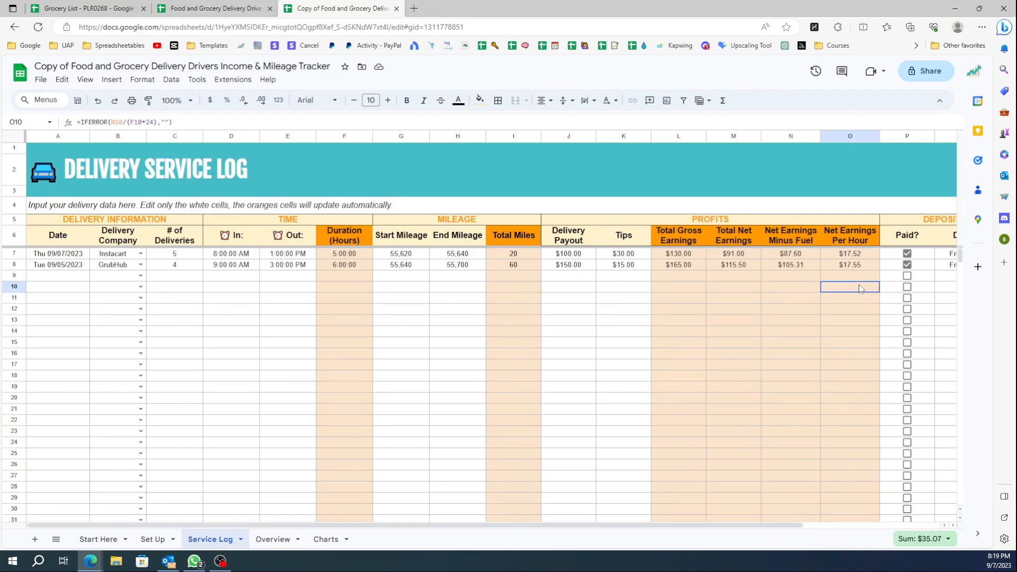
# - Inspect the Estimated Annual Net Income formula on the Overview sheet alongside the Service Log entries
pyautogui.click(272, 539)
pyautogui.click(445, 304)
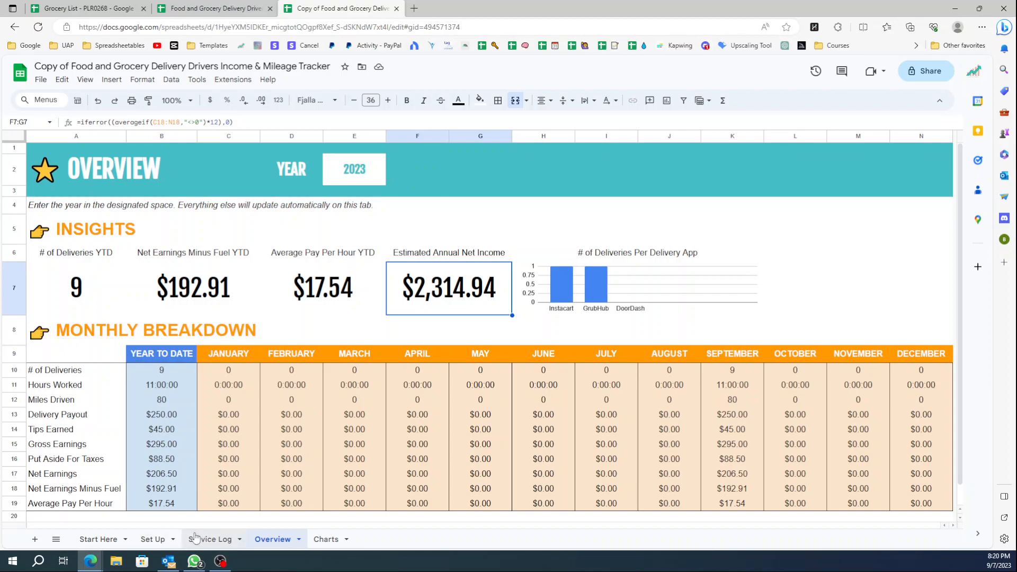
pyautogui.click(210, 539)
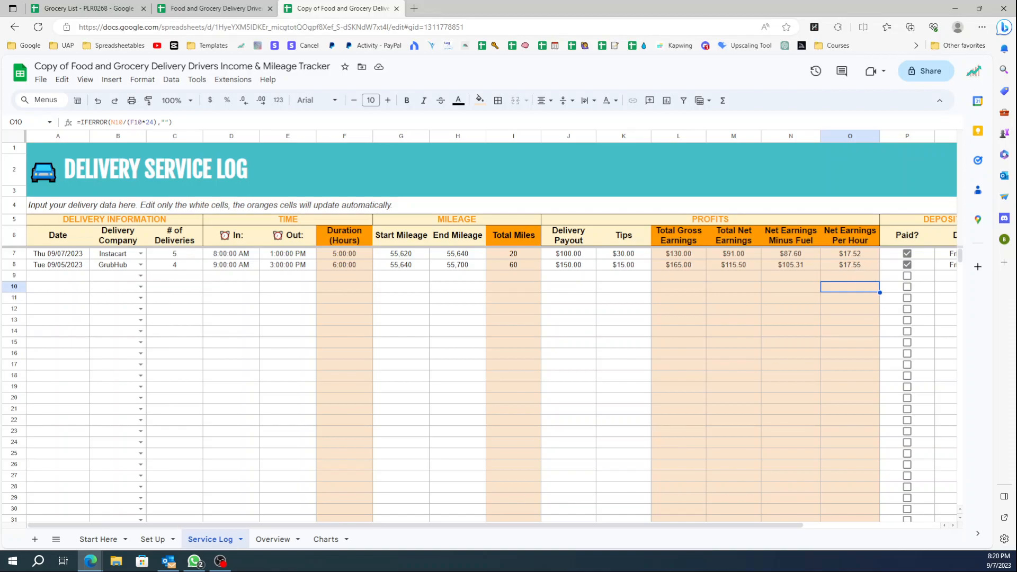
pyautogui.click(273, 539)
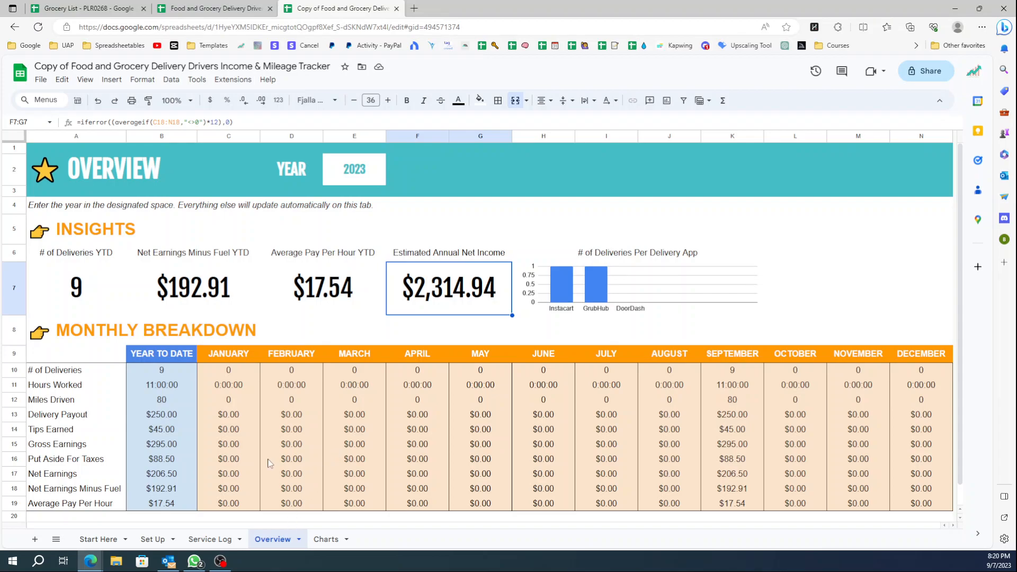
# - Highlight the whole Year To Date column of the Overview's Monthly Breakdown, from # of Deliveries through Average Pay Per Hour
pyautogui.scroll(-1, 269, 462)
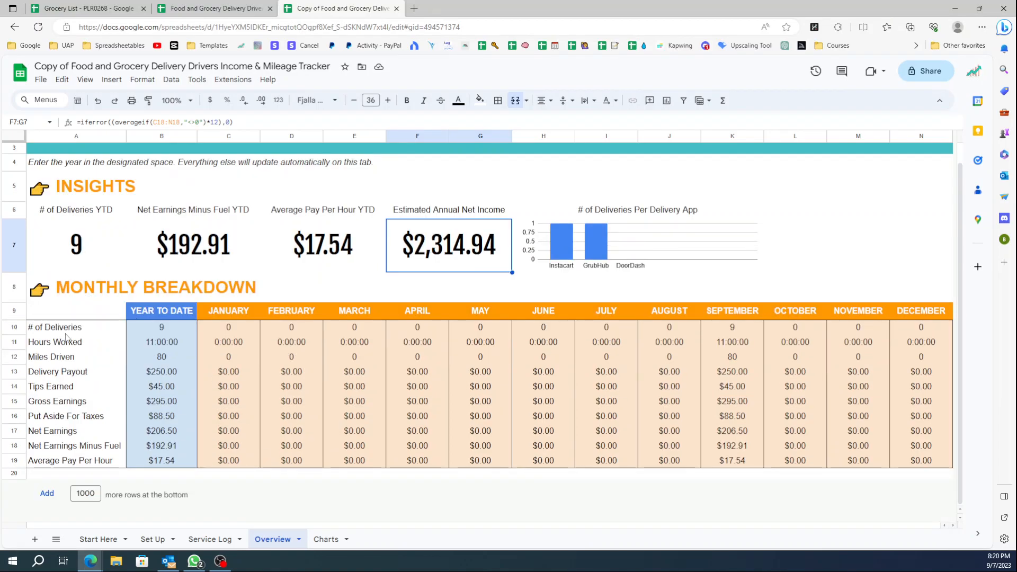
pyautogui.click(161, 329)
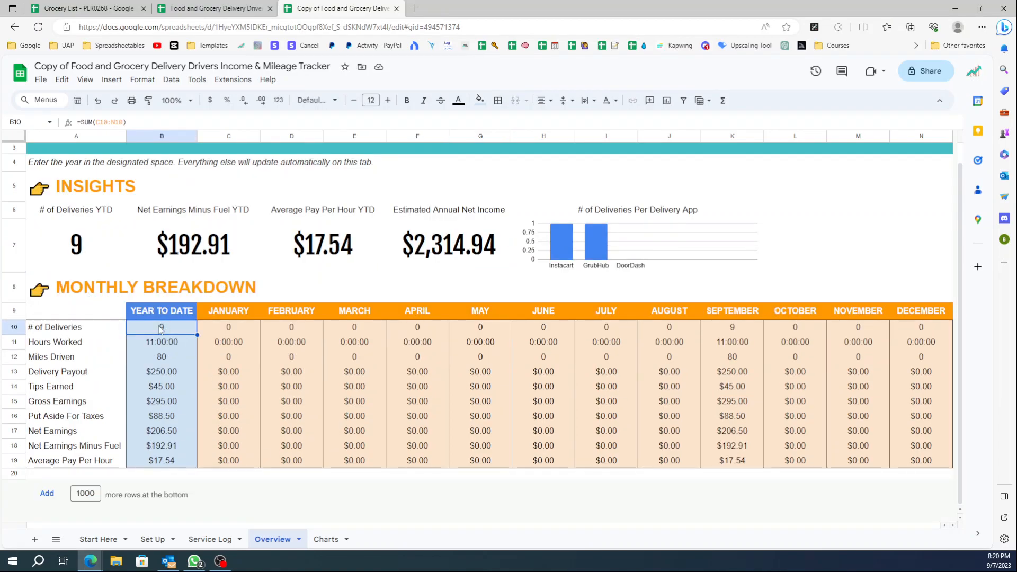
pyautogui.hotkey('shift', 'Down')
pyautogui.hotkey('shift', 'Down')
pyautogui.hotkey('shift', 'Down')
pyautogui.hotkey('shift', 'Down')
pyautogui.hotkey('shift', 'Down')
pyautogui.hotkey('shift', 'Down')
pyautogui.hotkey('shift', 'Down')
pyautogui.hotkey('shift', 'Down')
pyautogui.hotkey('shift', 'Down')
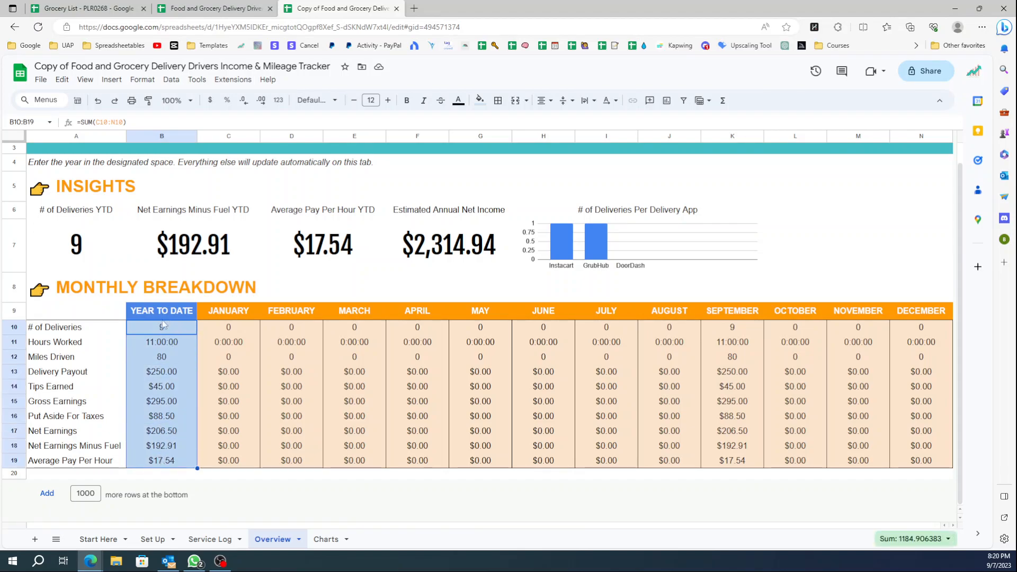
# - Inspect the year-to-date formulas one by one, from # of Deliveries down to Net Earnings Minus Fuel
pyautogui.click(165, 331)
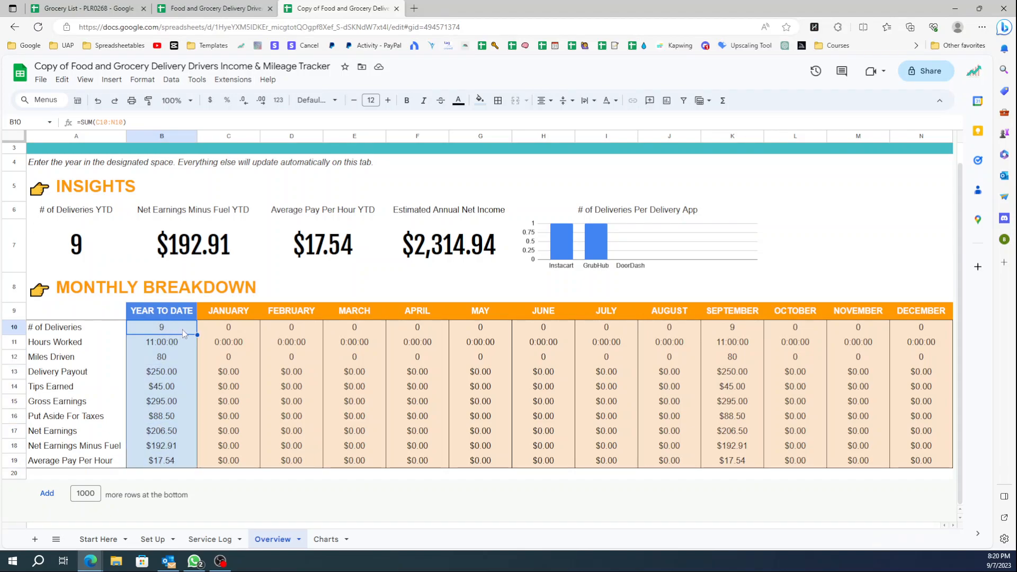
pyautogui.click(159, 344)
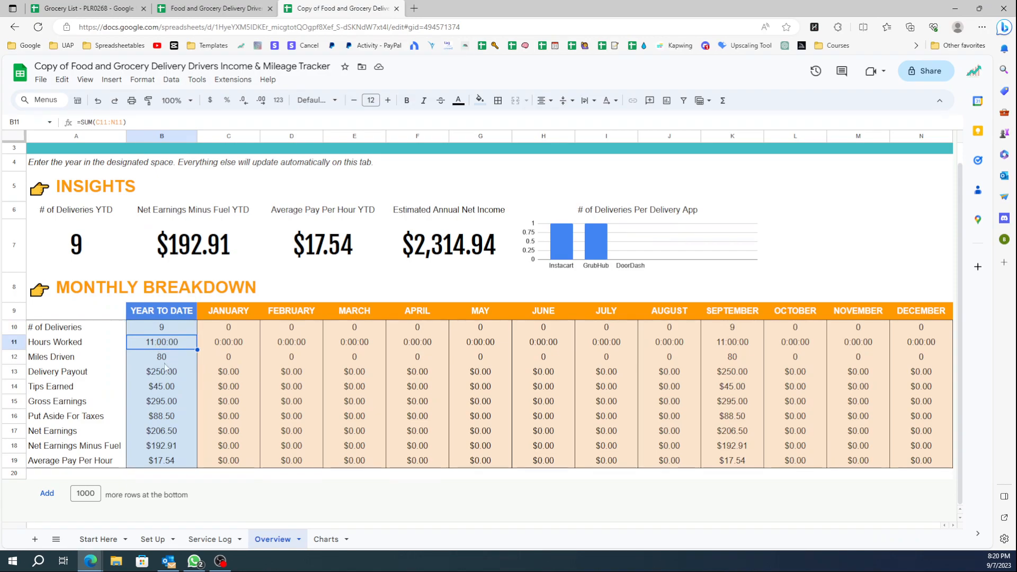
pyautogui.click(164, 359)
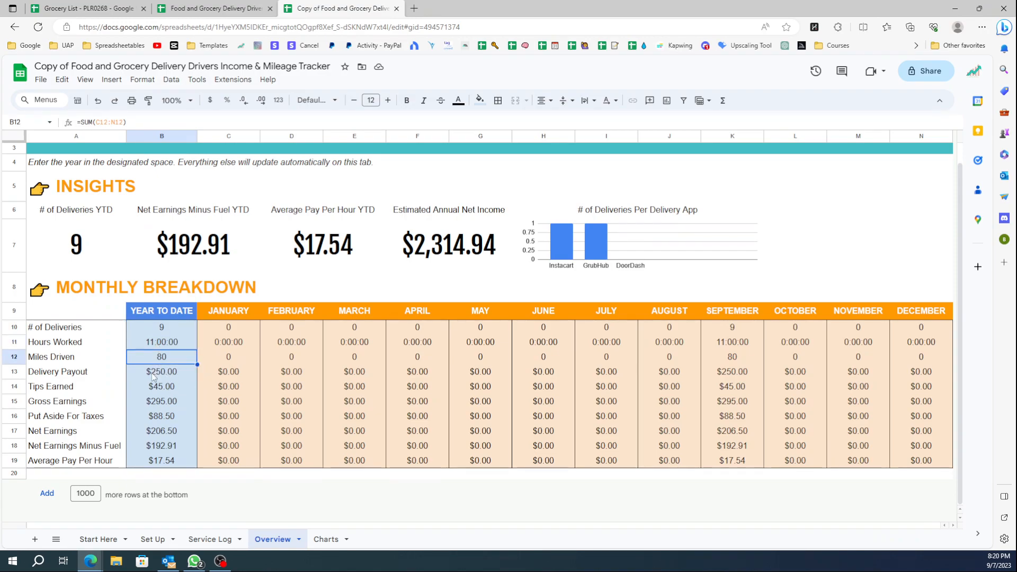
pyautogui.click(153, 376)
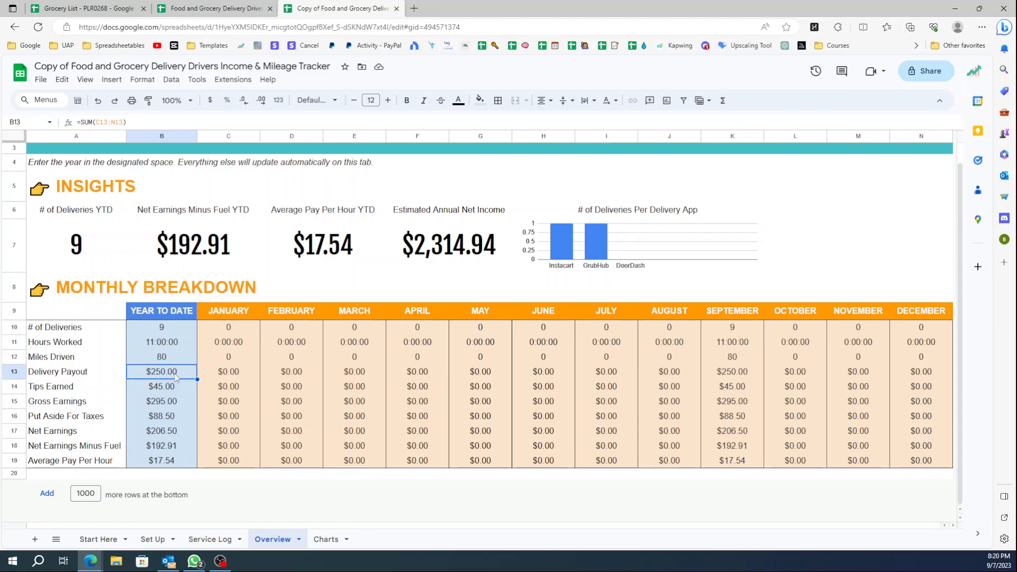
pyautogui.click(172, 391)
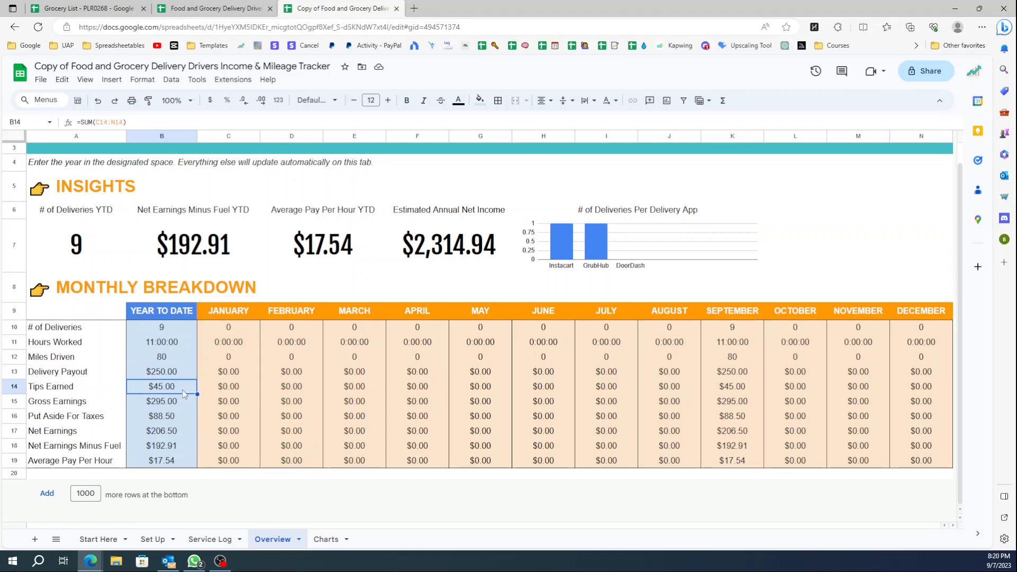
pyautogui.click(171, 408)
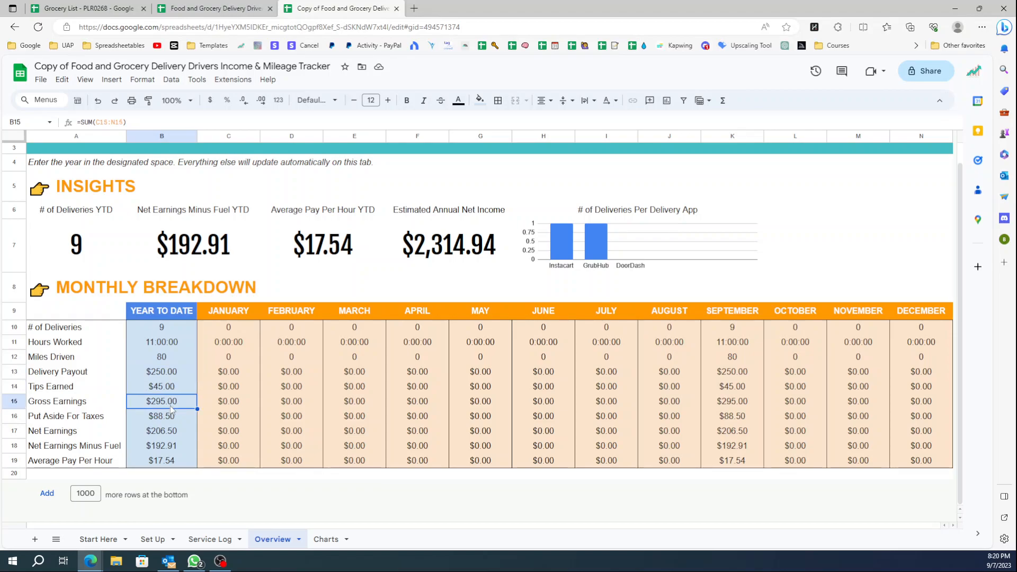
pyautogui.click(173, 416)
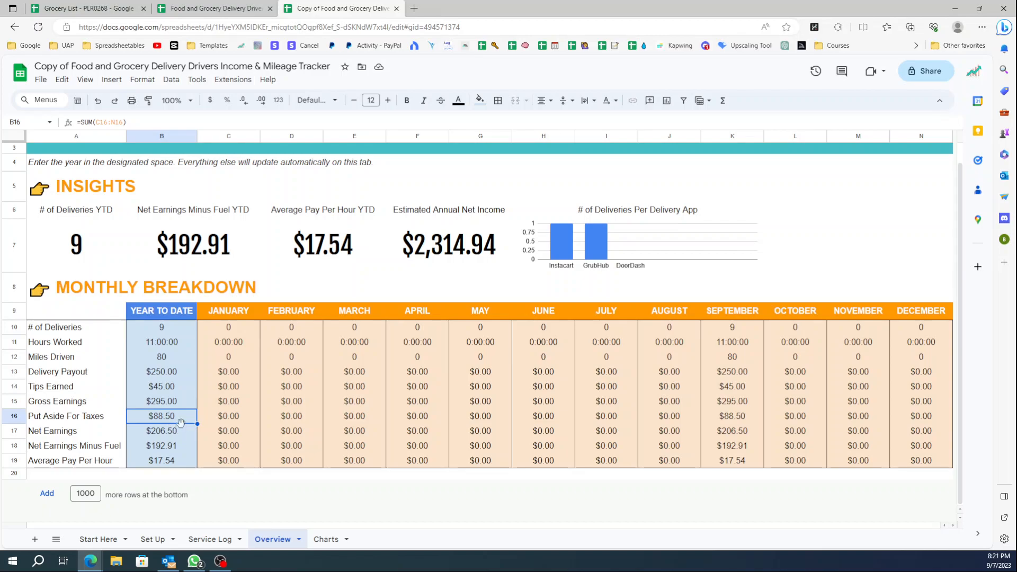
pyautogui.click(161, 433)
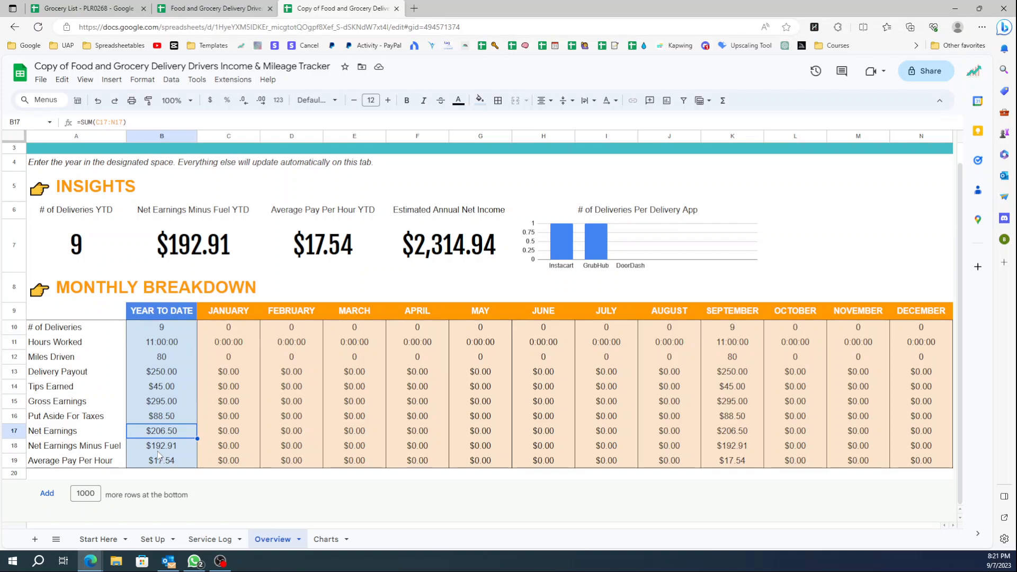
pyautogui.click(158, 450)
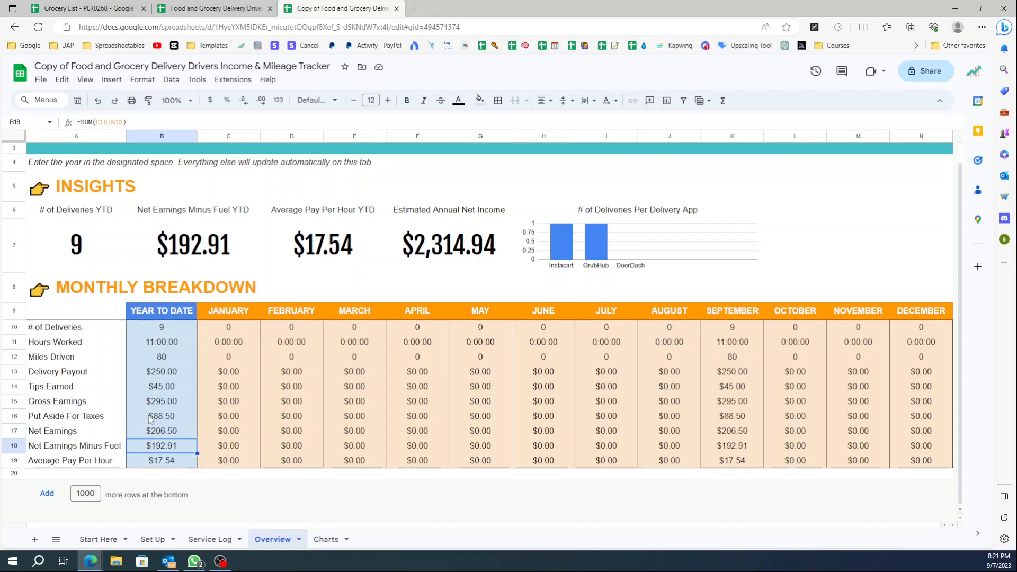
# - Compare the year-to-date Gross Earnings, Net Earnings and Net Earnings Minus Fuel, ending with the Average Pay Per Hour formula
pyautogui.click(155, 431)
pyautogui.click(155, 398)
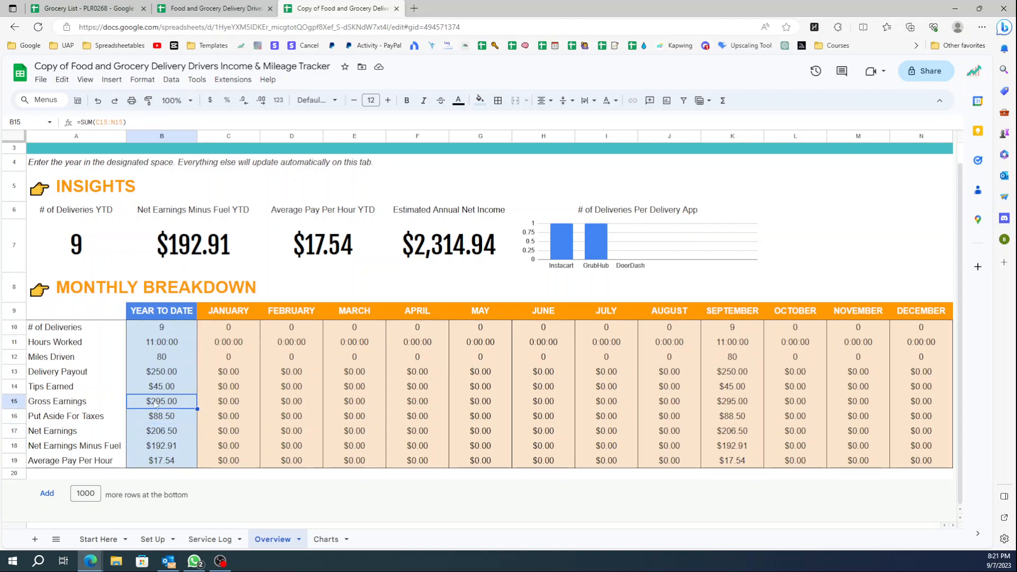
pyautogui.click(154, 433)
pyautogui.click(160, 449)
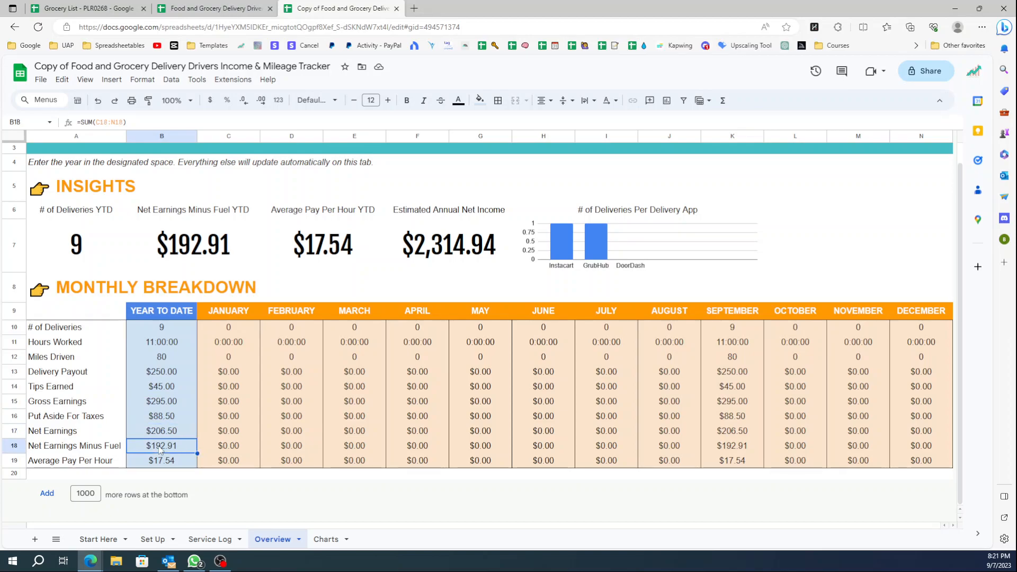
pyautogui.click(153, 461)
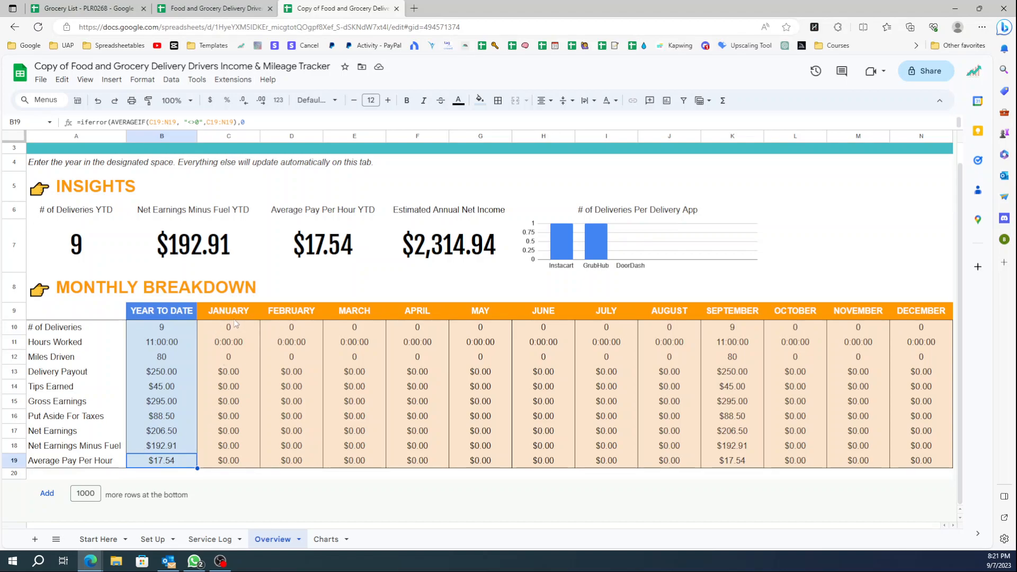
# - Examine the January, February and September columns of the Monthly Breakdown
pyautogui.moveTo(231, 328); pyautogui.dragTo(231, 459)
pyautogui.moveTo(298, 329); pyautogui.dragTo(295, 389)
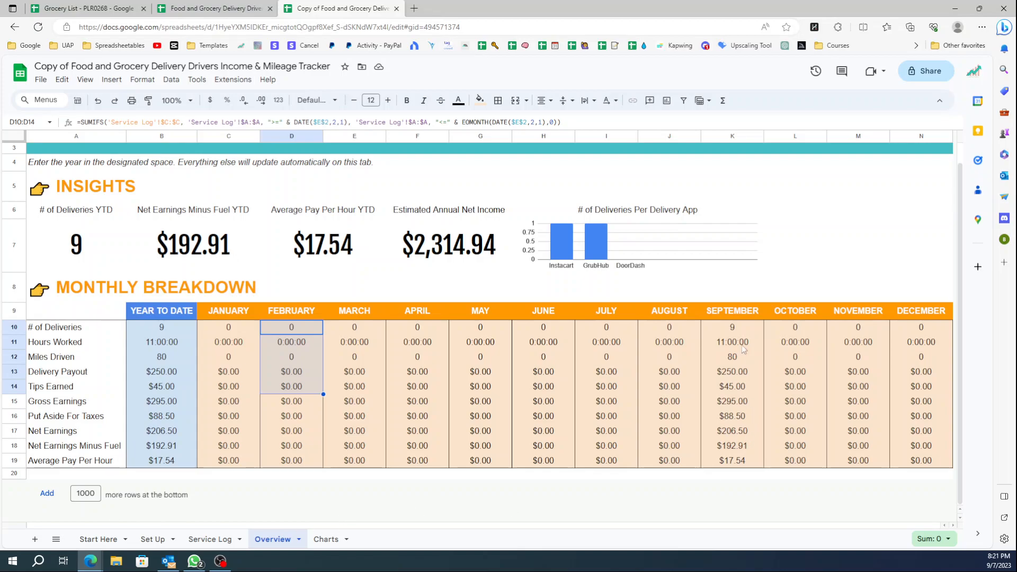
pyautogui.moveTo(733, 327); pyautogui.dragTo(727, 467)
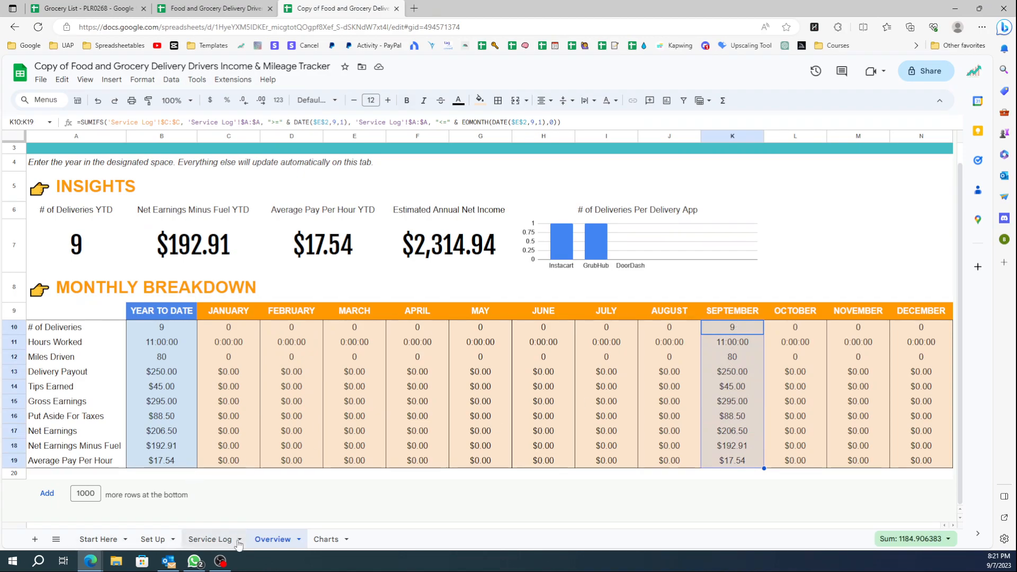
# - Change the GrubHub entry's date in the Service Log to 8/5/2023
pyautogui.click(206, 539)
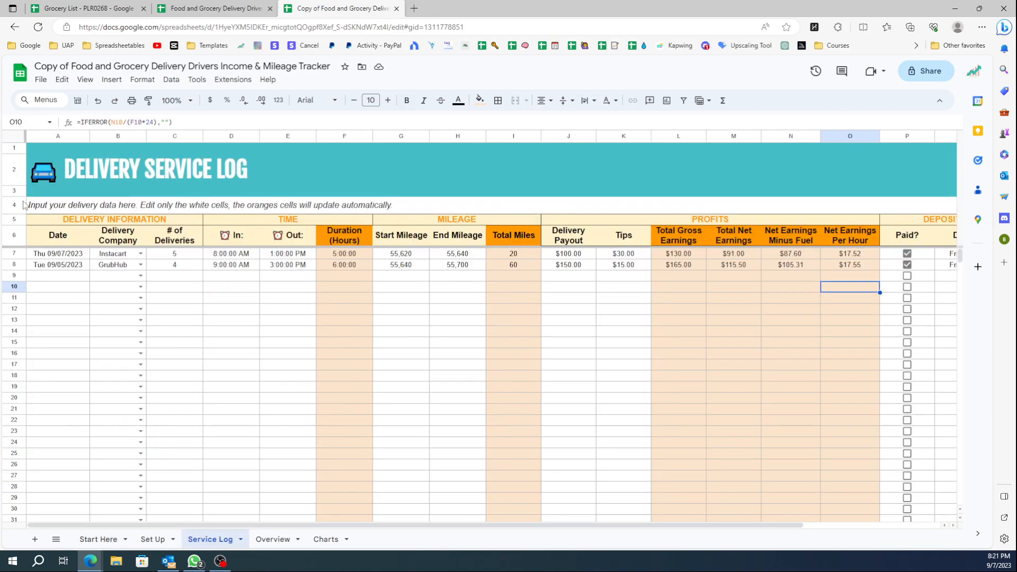
pyautogui.click(69, 267)
pyautogui.write('8/5/2023')
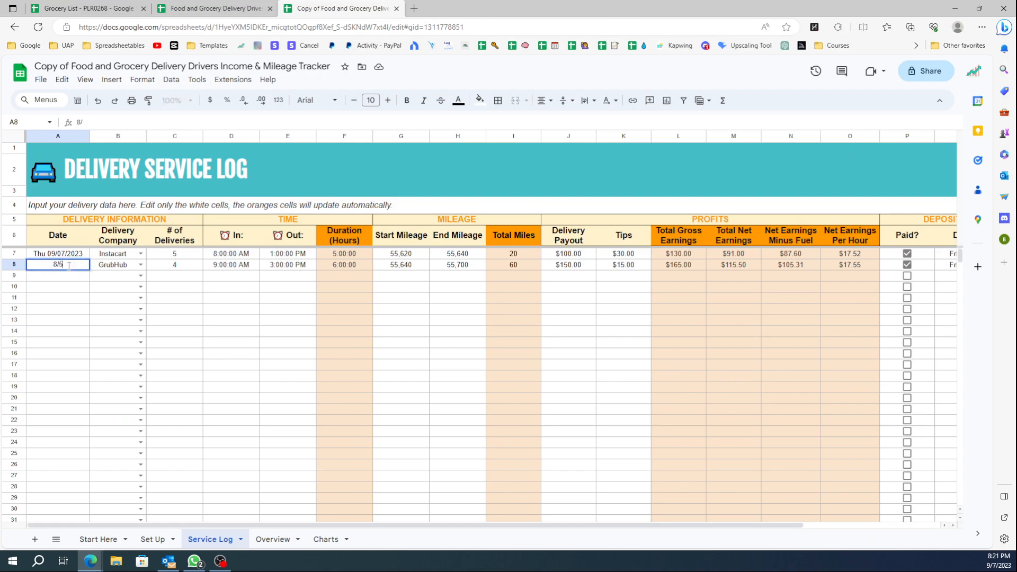
pyautogui.press('Return')
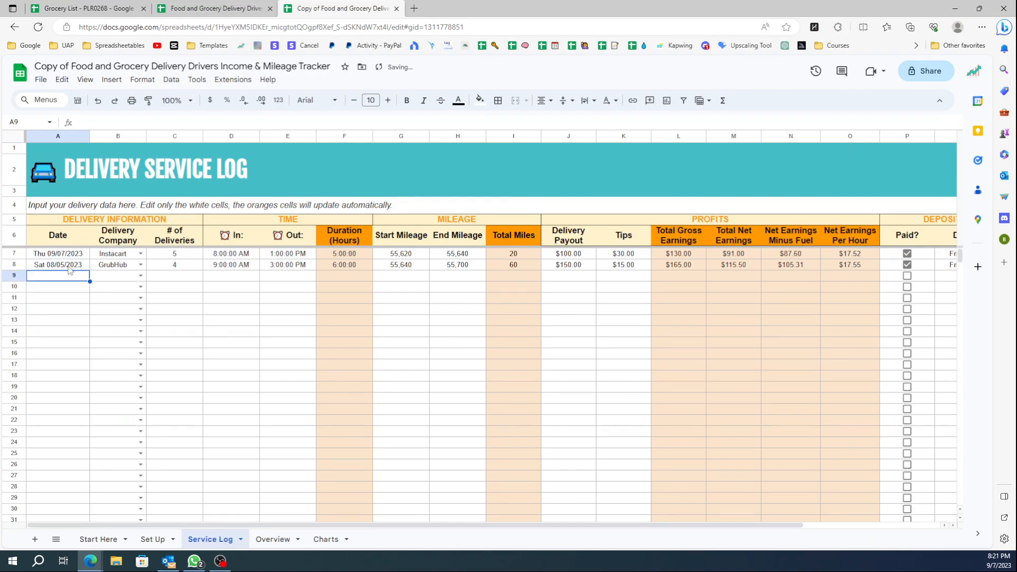
# - Review how the Overview's Monthly Breakdown splits the deliveries and earnings between August and September
pyautogui.click(272, 539)
pyautogui.click(803, 375)
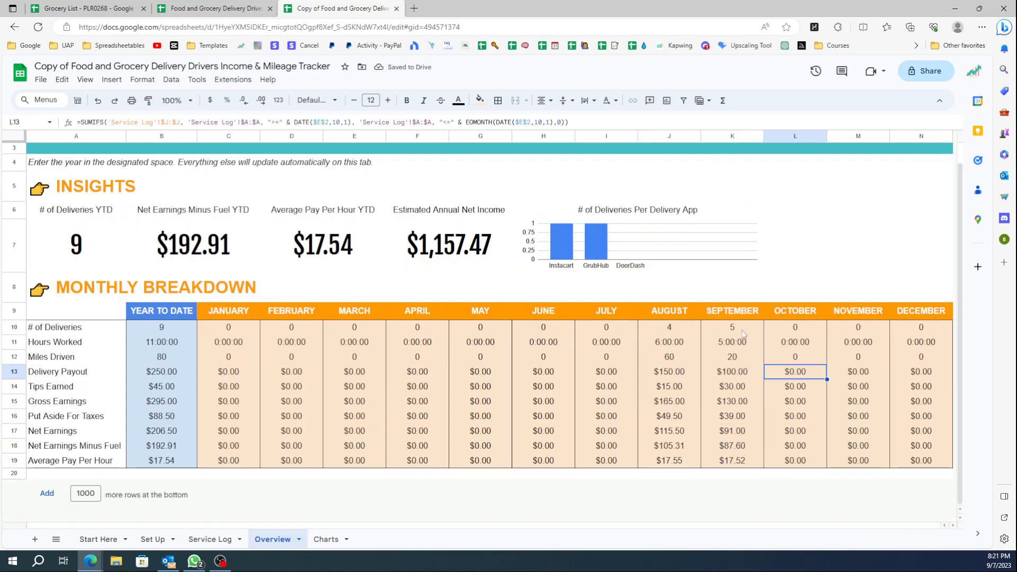
pyautogui.click(737, 327)
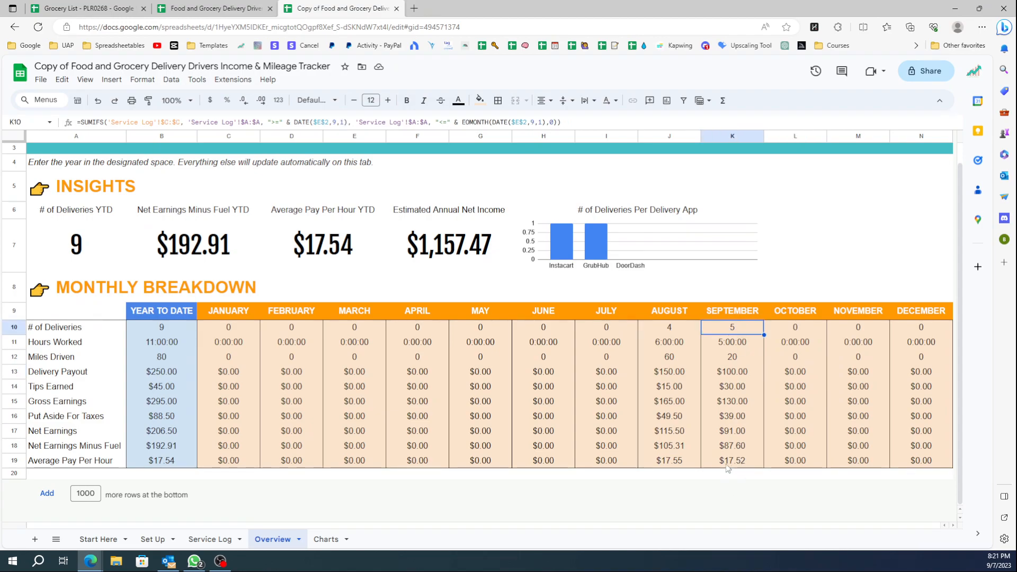
pyautogui.click(684, 332)
pyautogui.click(672, 464)
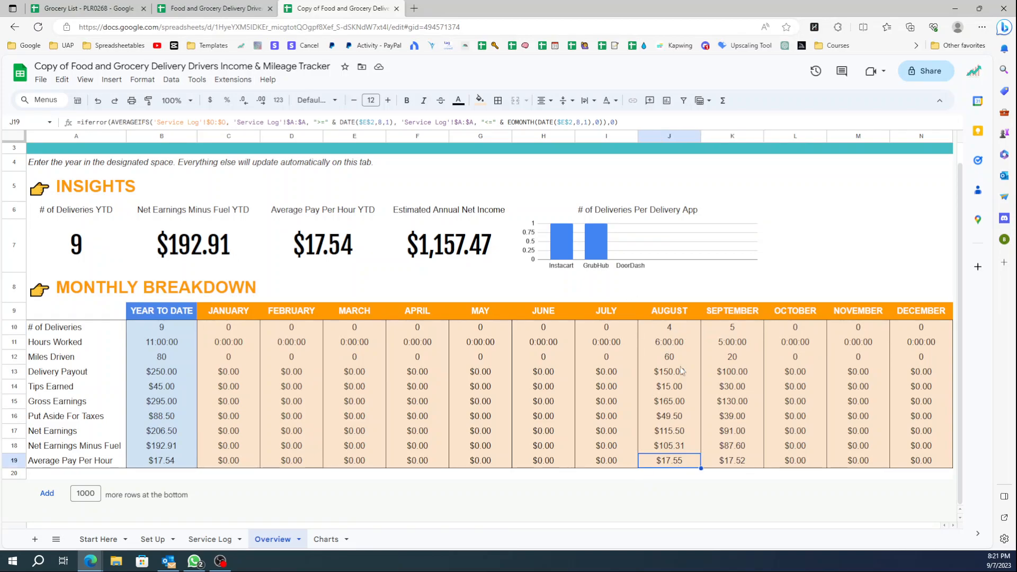
pyautogui.click(678, 330)
pyautogui.click(676, 392)
pyautogui.click(768, 361)
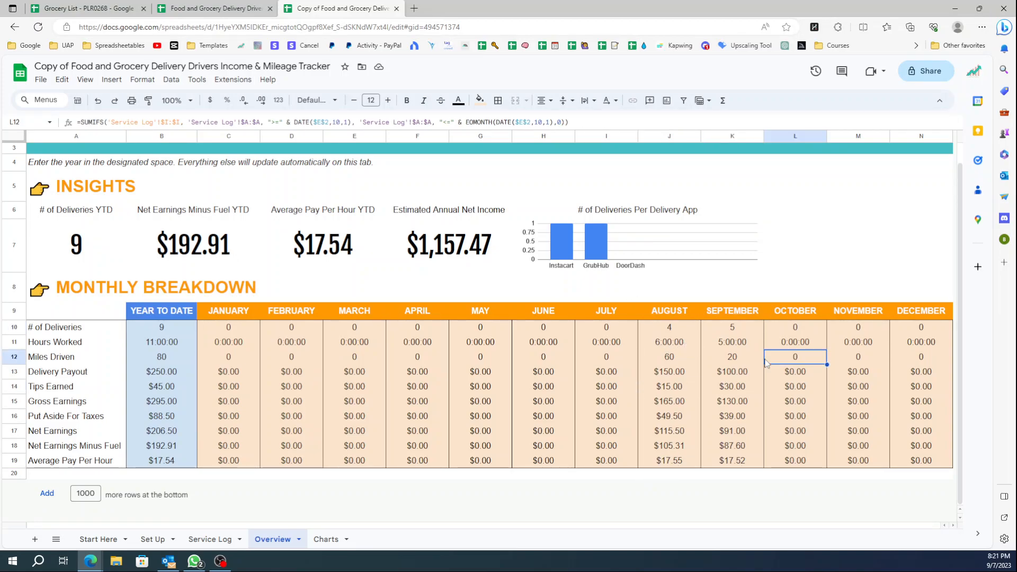
pyautogui.click(570, 353)
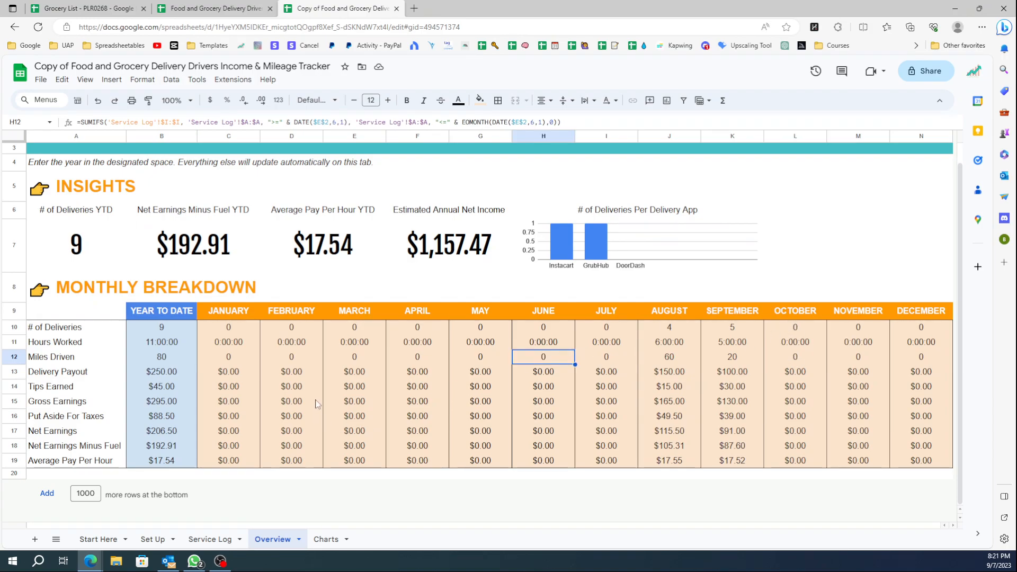
# - View the Charts sheet and check its monthly graphs against the Service Log entries
pyautogui.click(327, 539)
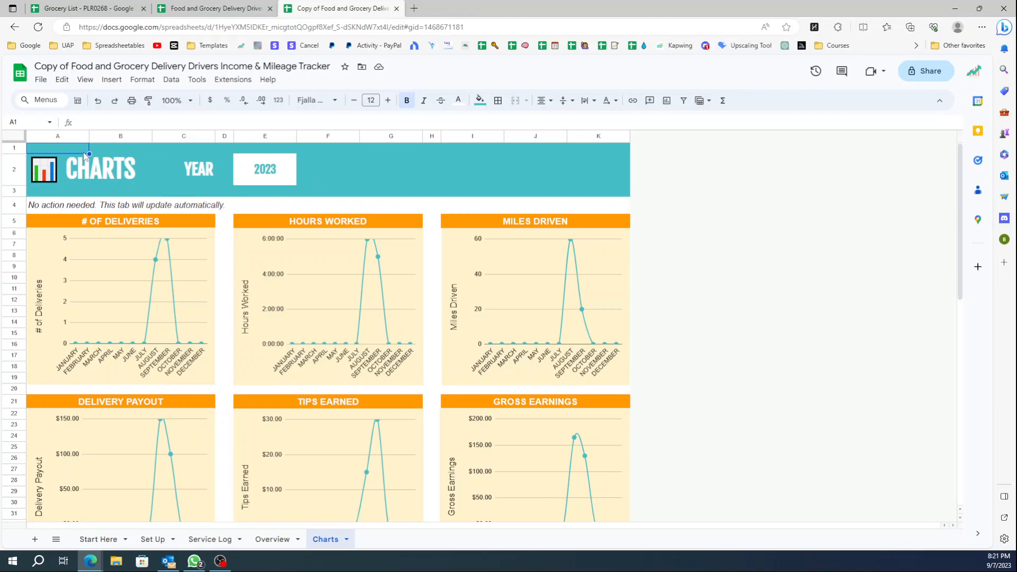
pyautogui.click(628, 163)
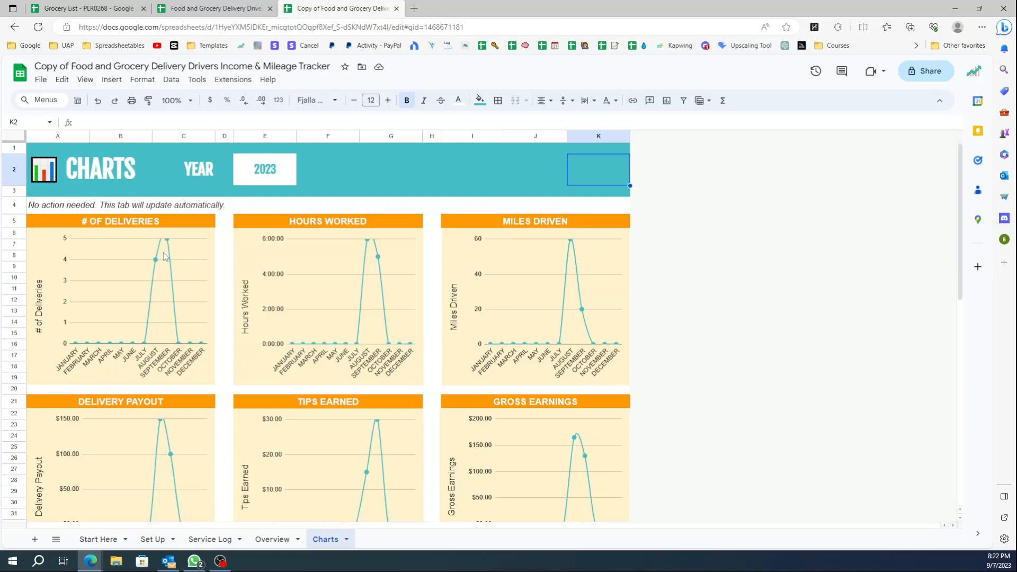
pyautogui.click(210, 539)
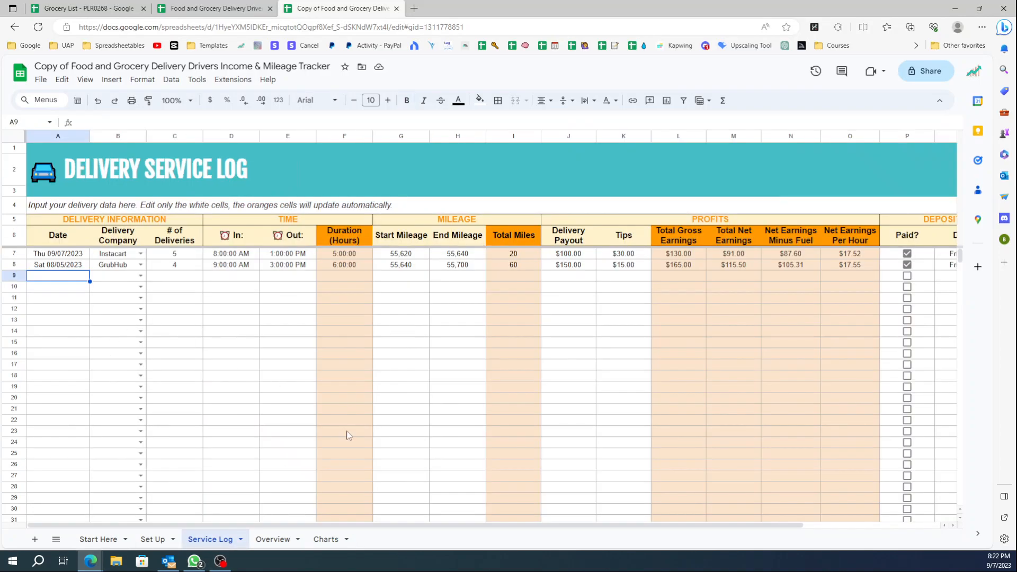
pyautogui.click(316, 540)
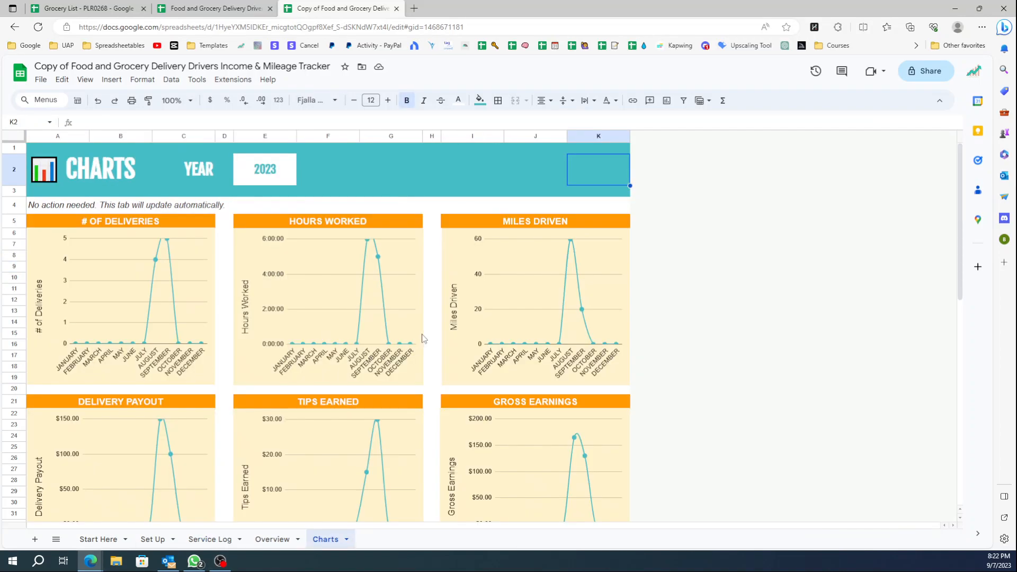
# - Look through all the monthly charts, from # of Deliveries to Average Pay Per Hour, and return to the first row of charts
pyautogui.scroll(-5, 420, 335)
pyautogui.scroll(5, 421, 337)
pyautogui.click(167, 224)
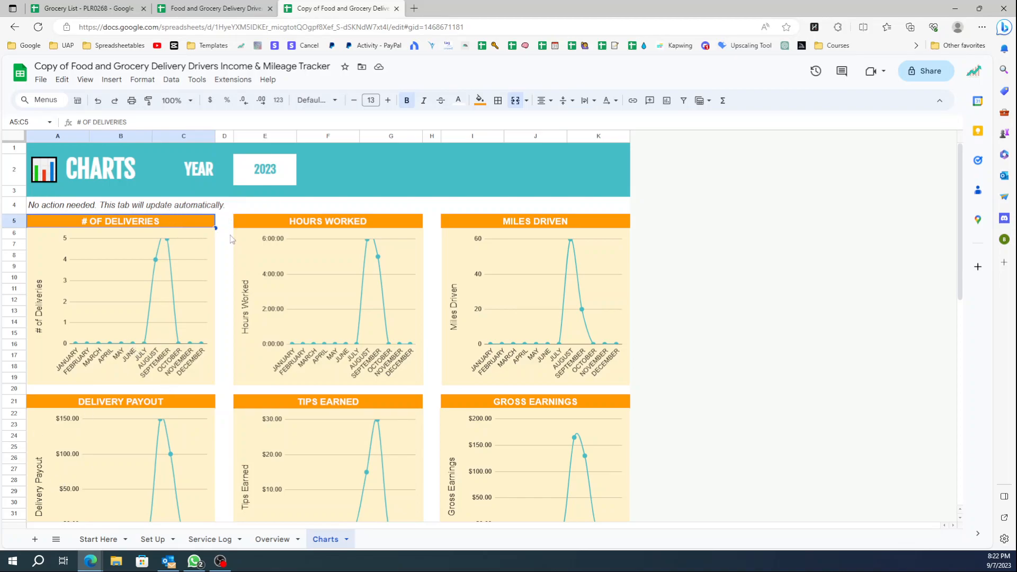
pyautogui.scroll(-1, 455, 439)
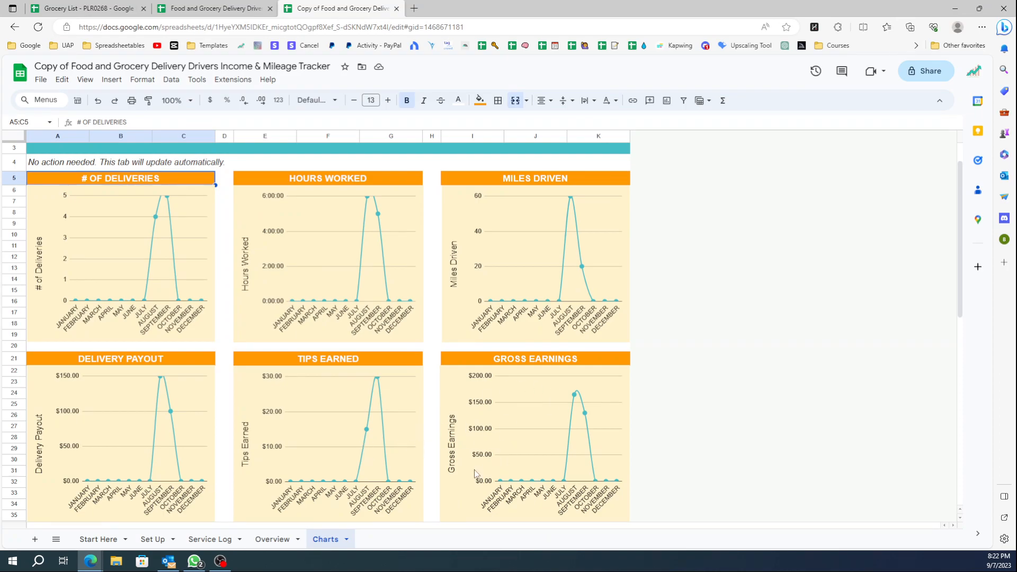
pyautogui.scroll(-5, 478, 470)
pyautogui.scroll(-1, 479, 471)
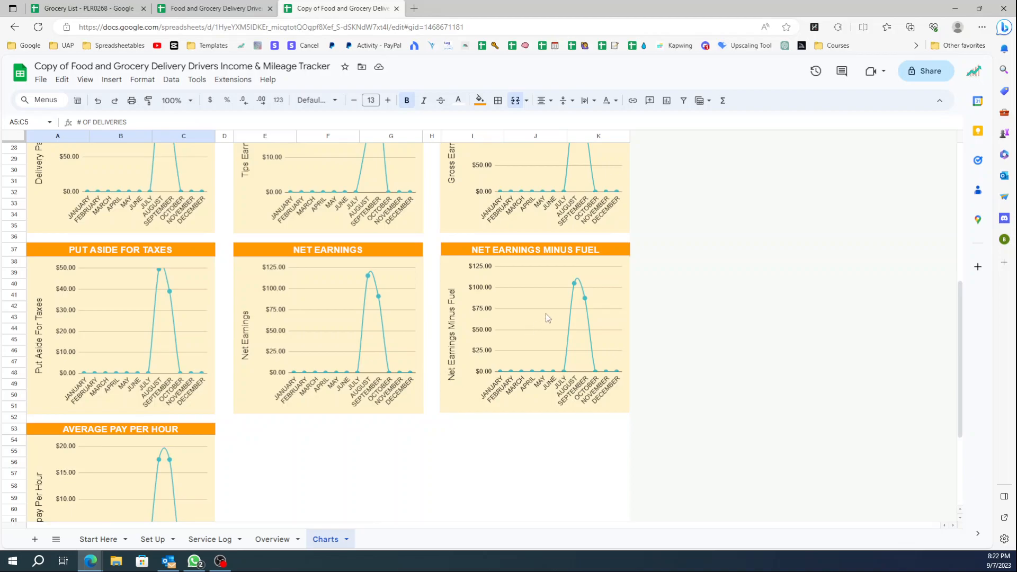
pyautogui.scroll(-2, 154, 382)
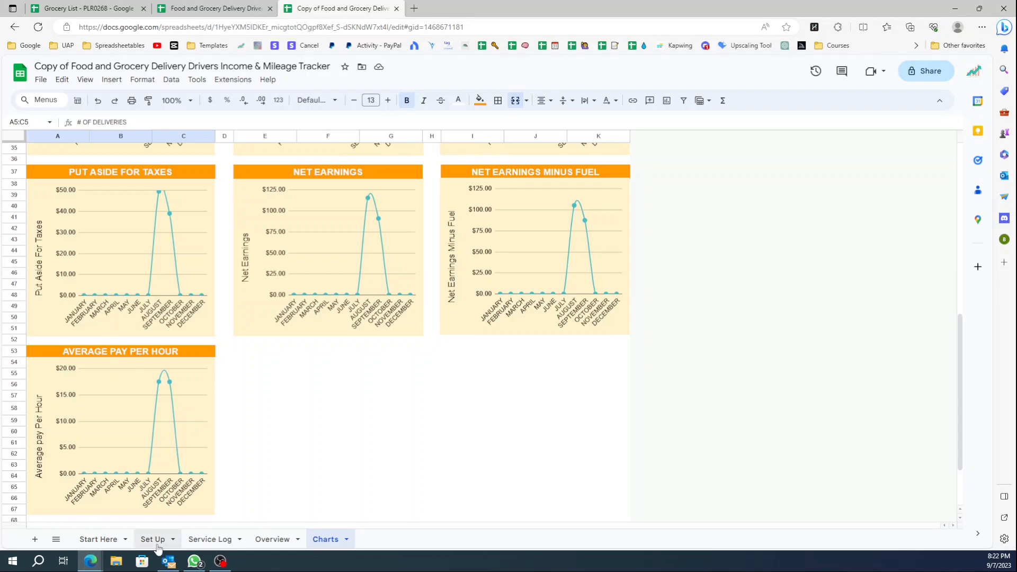
pyautogui.click(377, 441)
pyautogui.scroll(10, 373, 447)
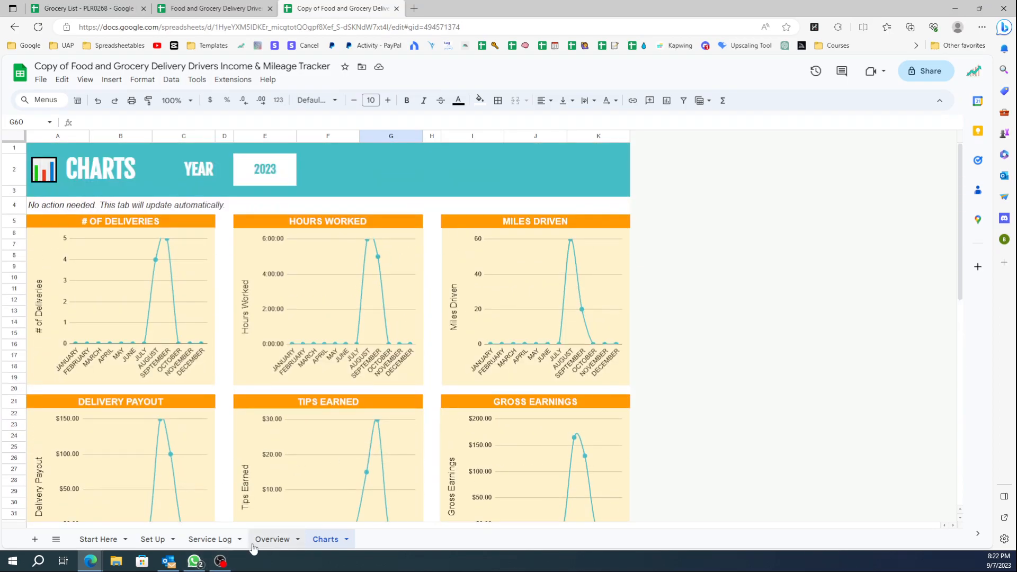
# - Return to the Service Log by way of the Overview and select the empty Date cell in row 13
pyautogui.click(271, 539)
pyautogui.click(209, 540)
pyautogui.click(112, 348)
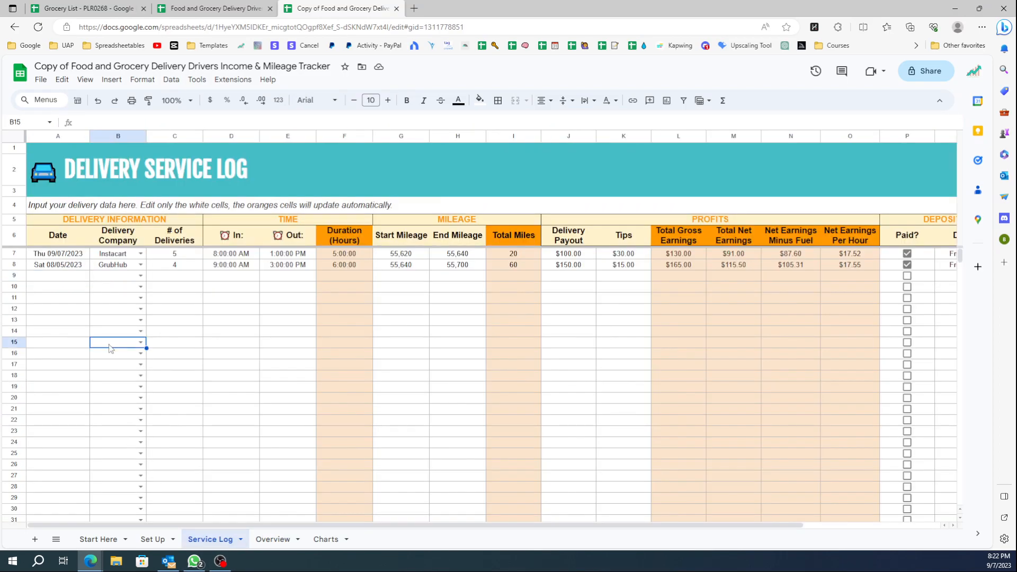
pyautogui.click(67, 324)
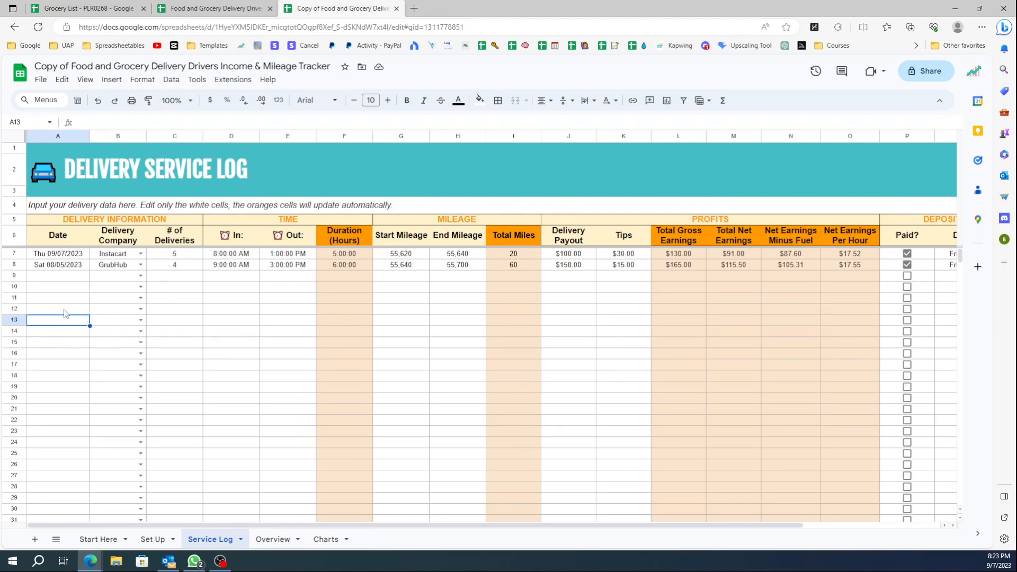